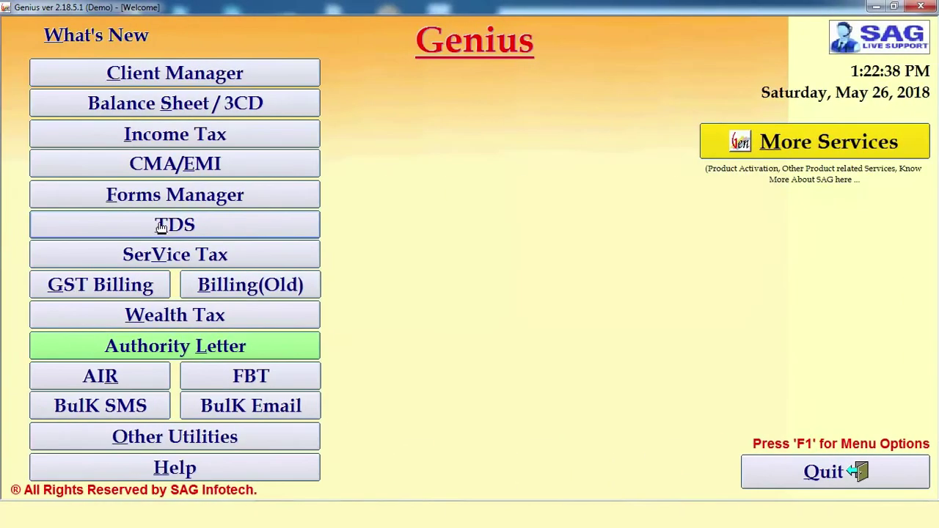
Step: Open the TDS module, ignoring the MySQL connection error, and bring up the Employer / Deductor's Detail client list
left_click(163, 228)
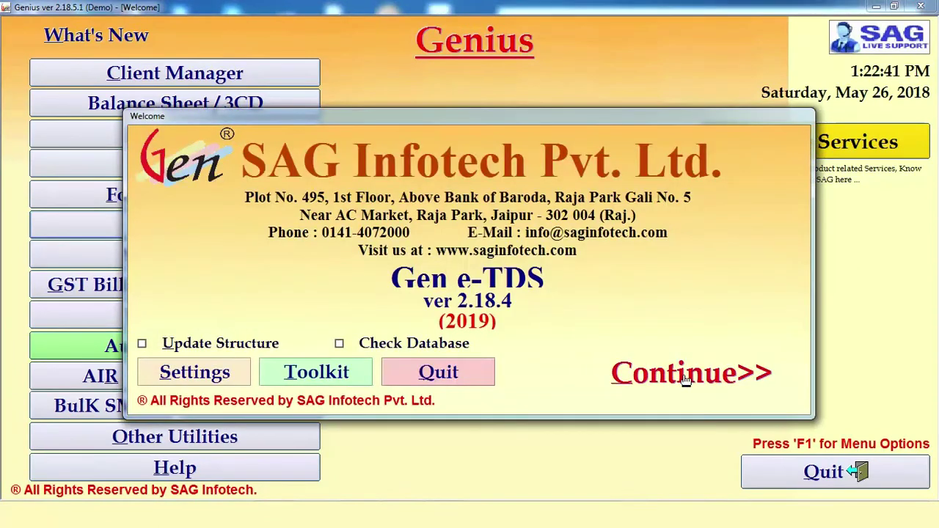
left_click(684, 378)
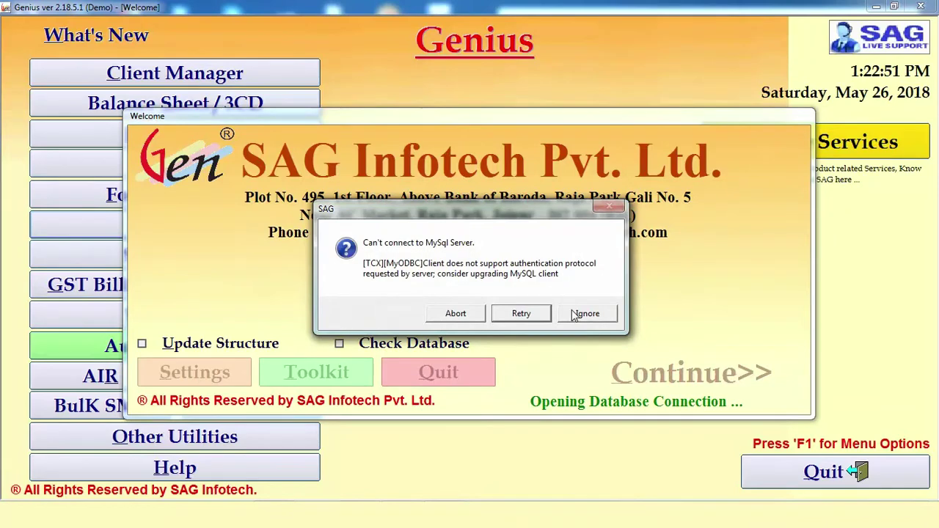
left_click(585, 313)
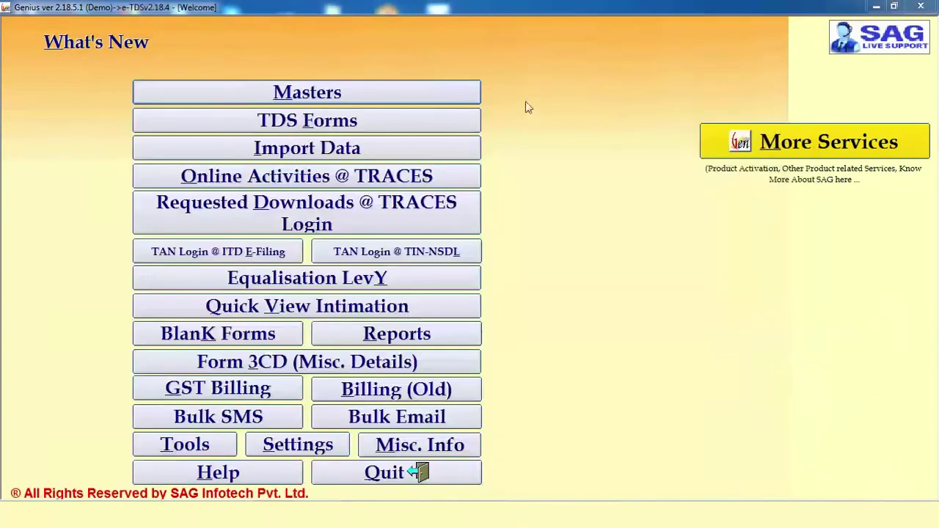
left_click(347, 94)
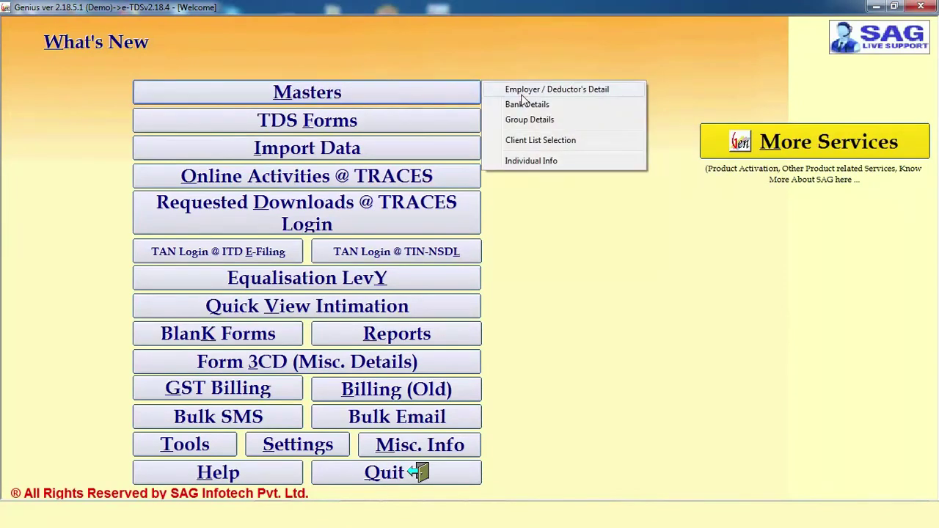
left_click(522, 95)
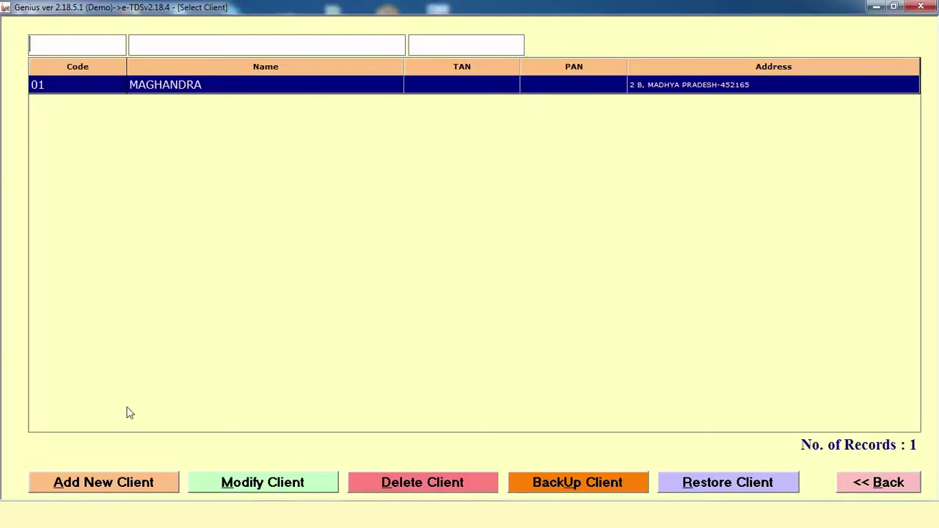
Step: Start a new deductor record and fill it by importing the existing SAG INFOTECH client details
left_click(119, 485)
left_click(121, 484)
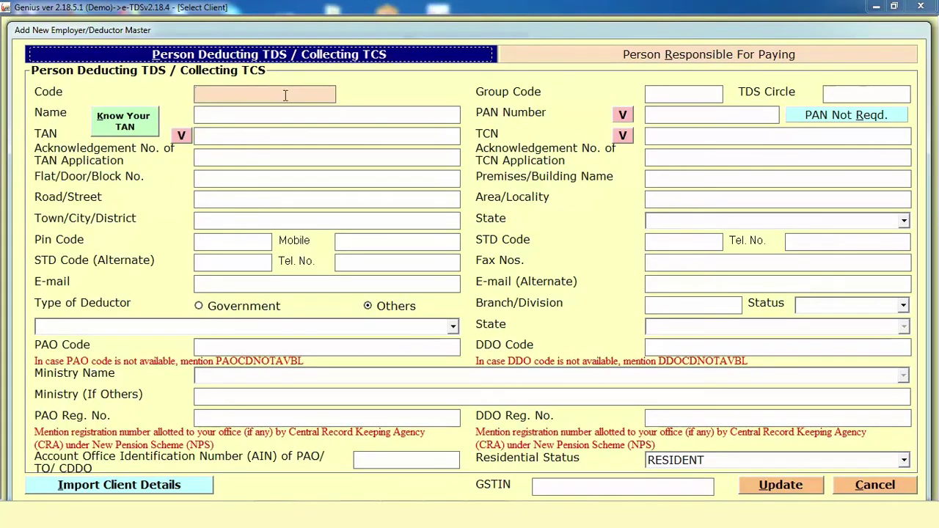
left_click(150, 487)
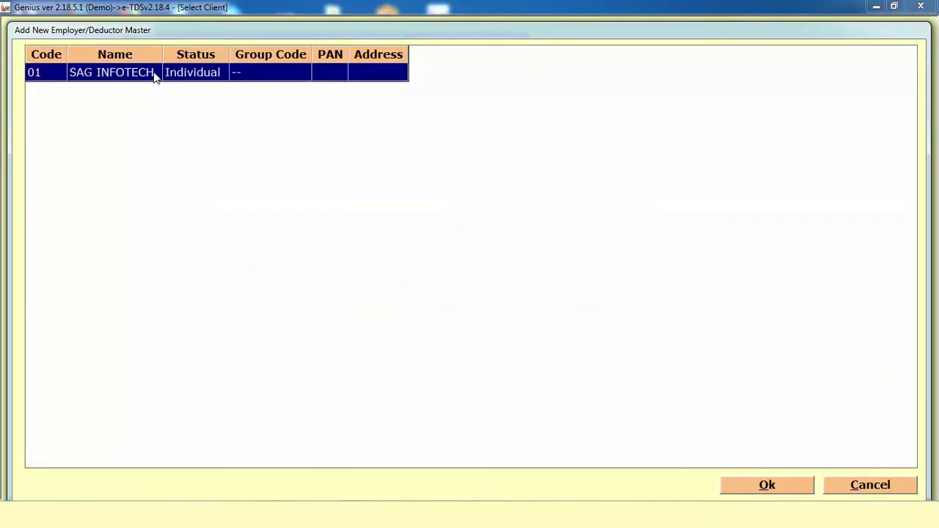
left_click(743, 486)
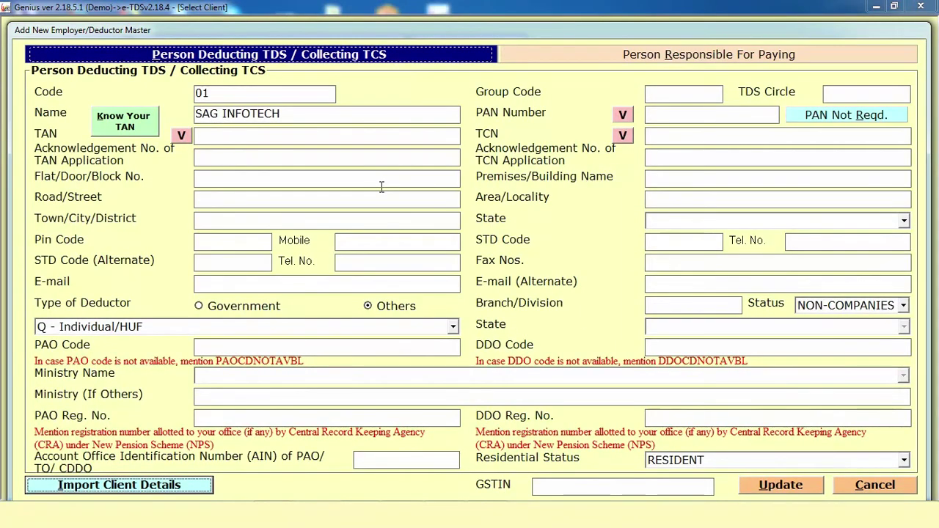
Step: Review the new deductor's TAN field and Person Responsible For Paying details, and discard the record without saving
left_click(342, 134)
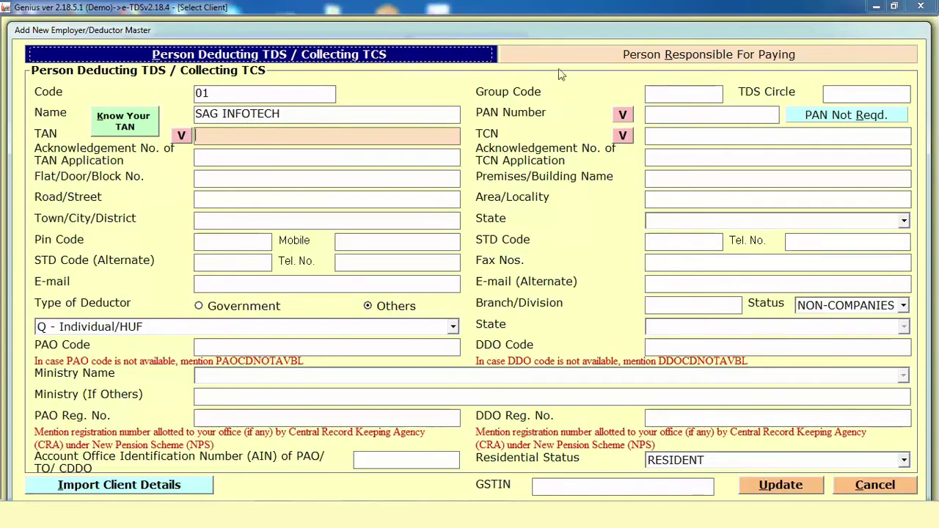
left_click(610, 60)
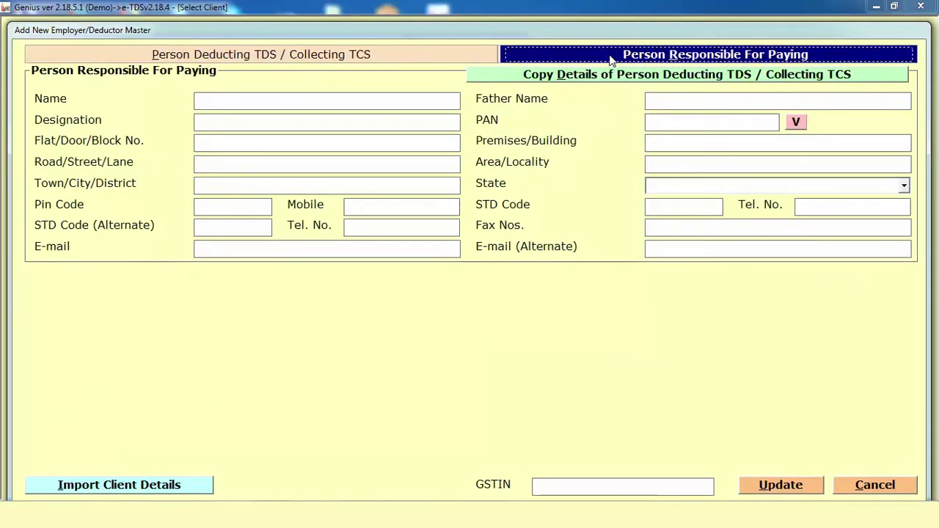
left_click(873, 485)
left_click(473, 305)
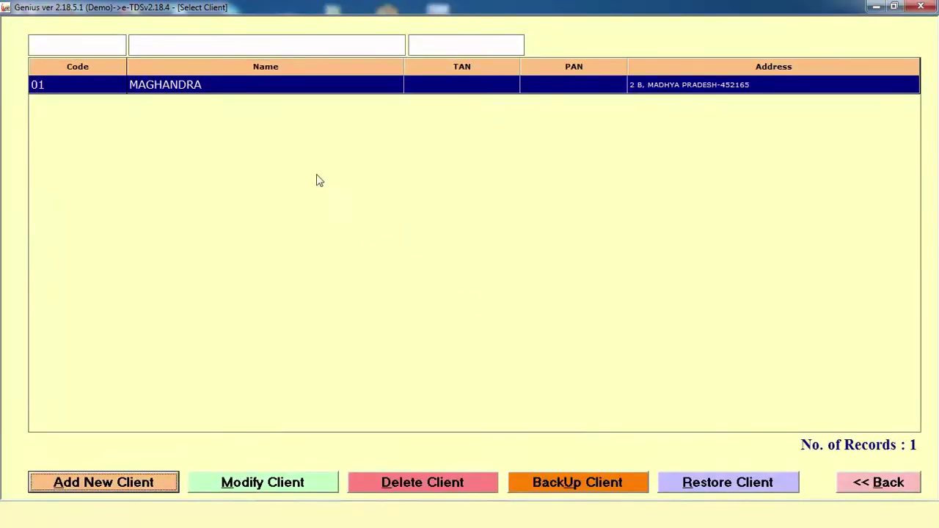
Step: View the deductor details of existing client 01, exit without saving, and return to the TDS main menu
double_click(306, 89)
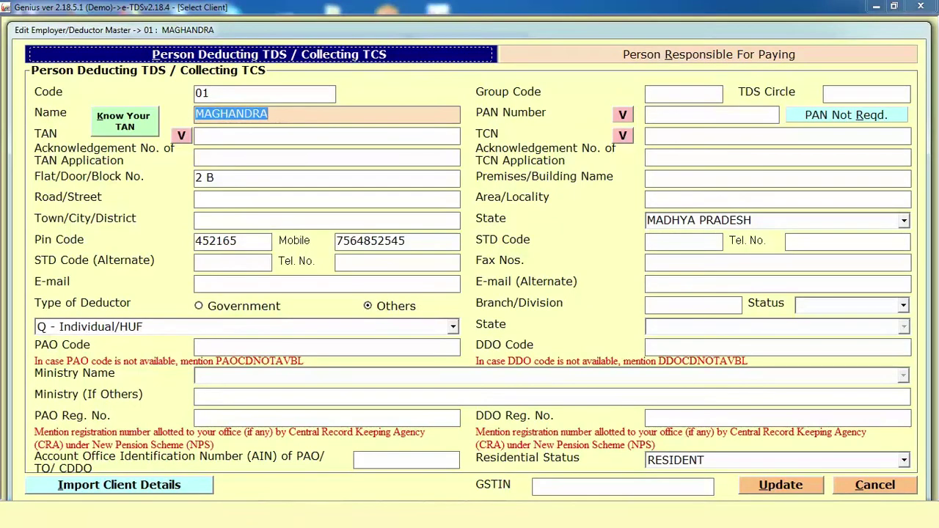
left_click(877, 487)
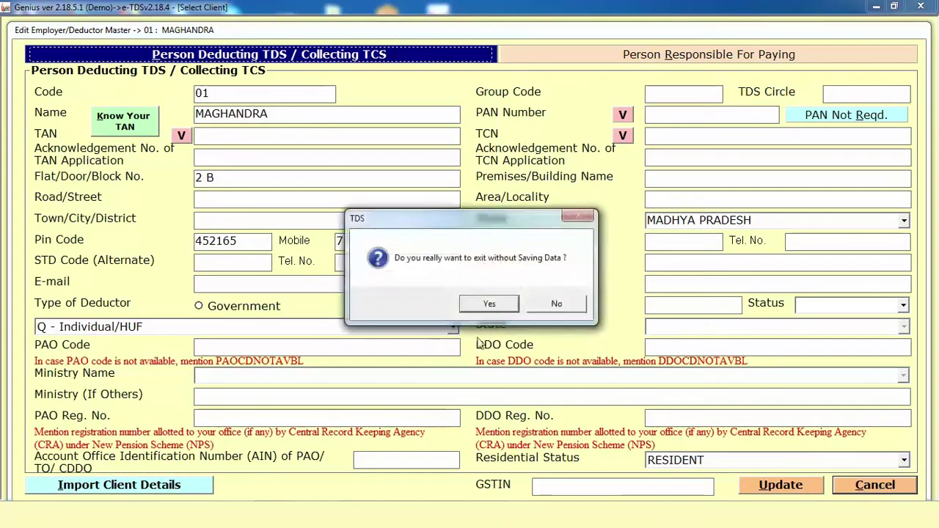
left_click(481, 306)
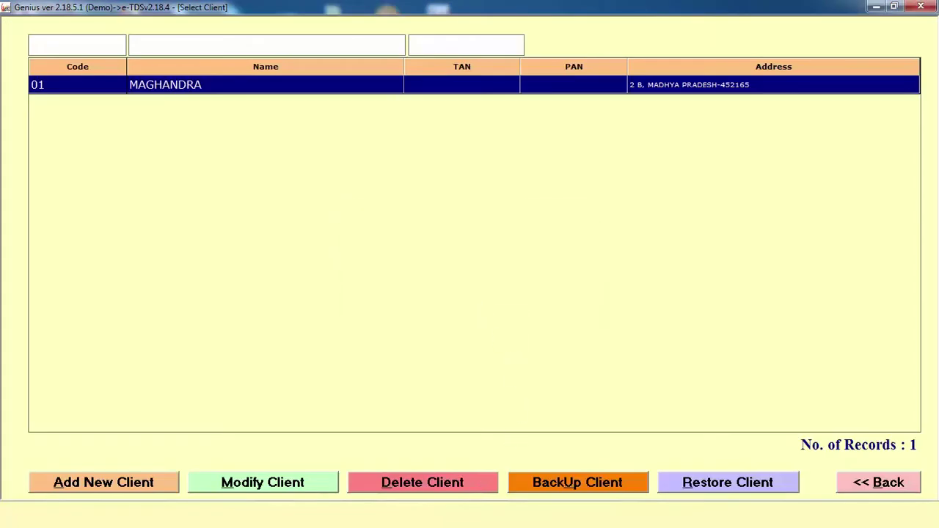
left_click(883, 486)
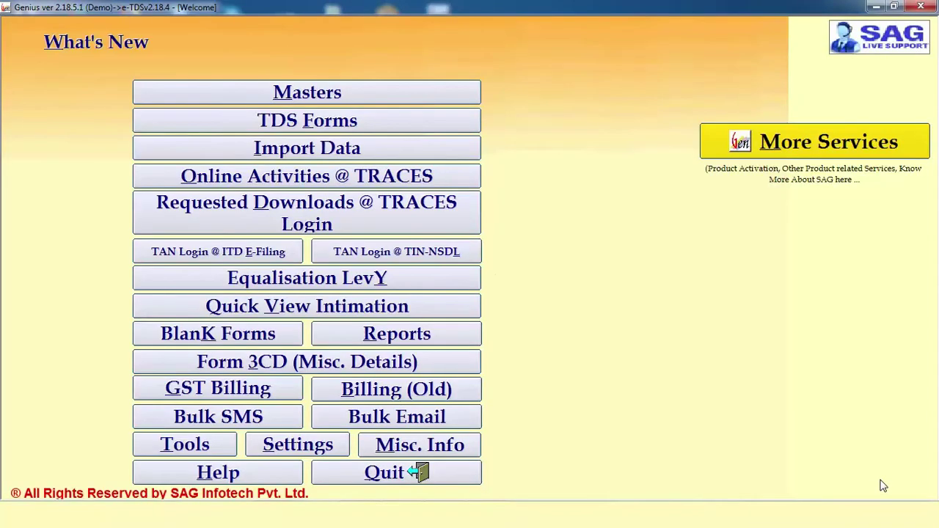
Step: Open Form 24Q (Salary) for client 01, assessment year 2018-2019, quarter IVth January - March, acknowledging the blank TAN and PAN alert
left_click(394, 95)
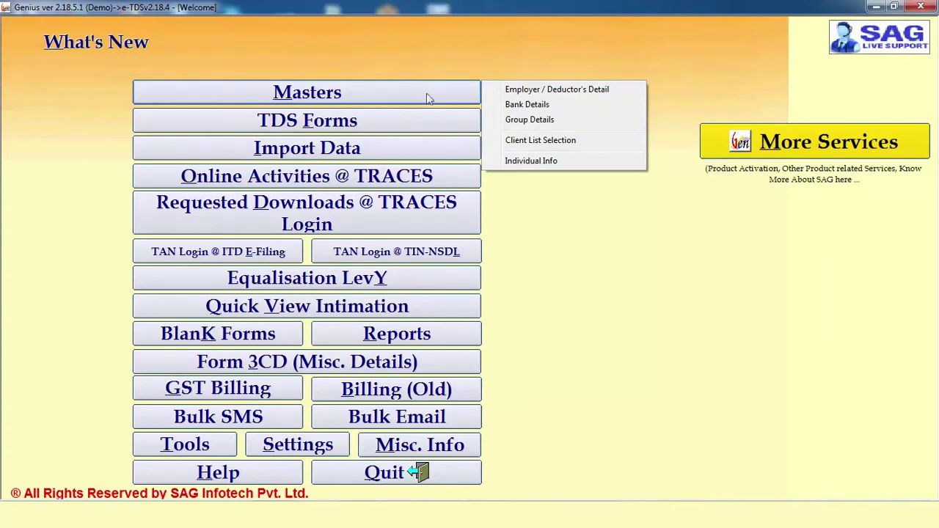
left_click(386, 126)
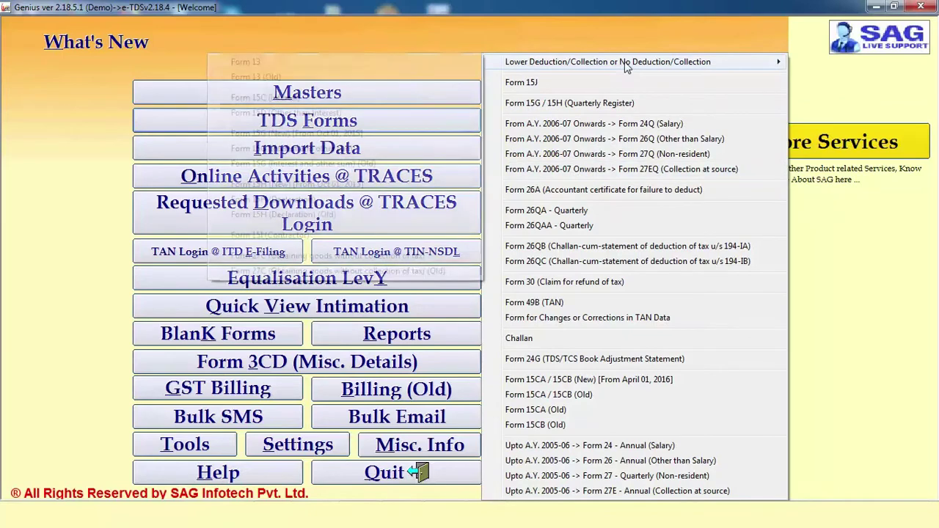
mouse_move(627, 66)
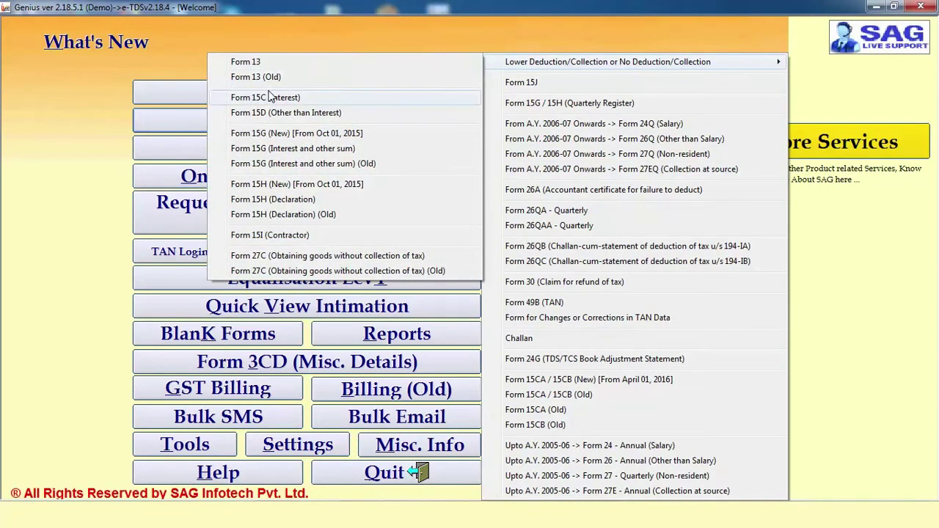
left_click(536, 126)
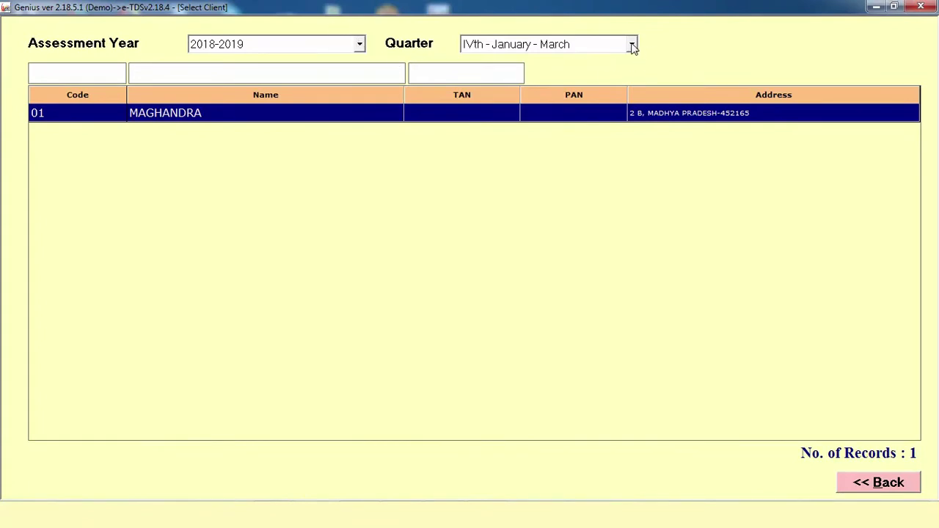
double_click(233, 114)
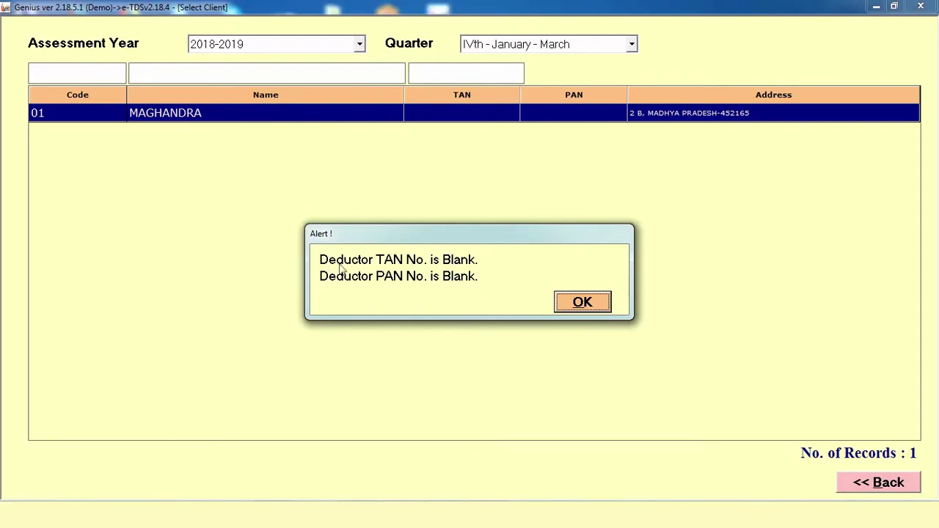
left_click(569, 306)
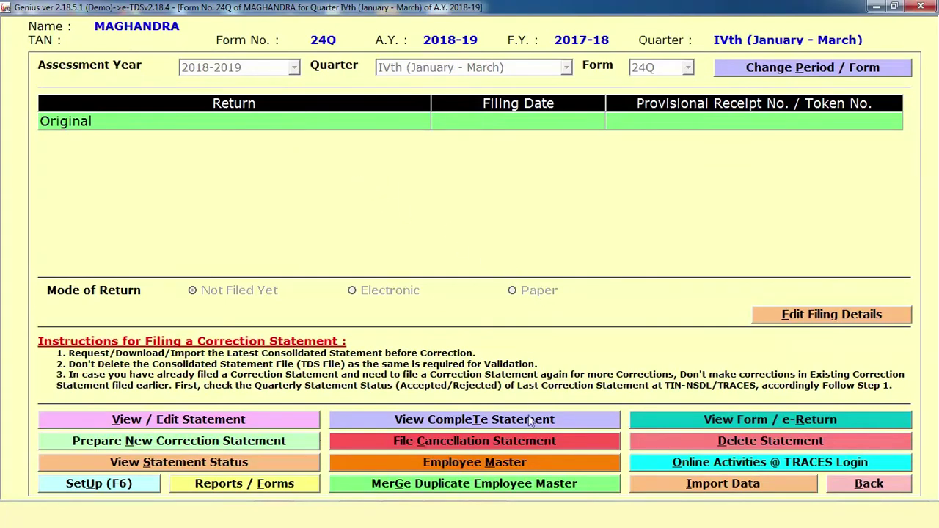
Step: Bring up a blank new employee entry in the Employee Master, cancel it, and return to the Form 24Q return list
left_click(479, 464)
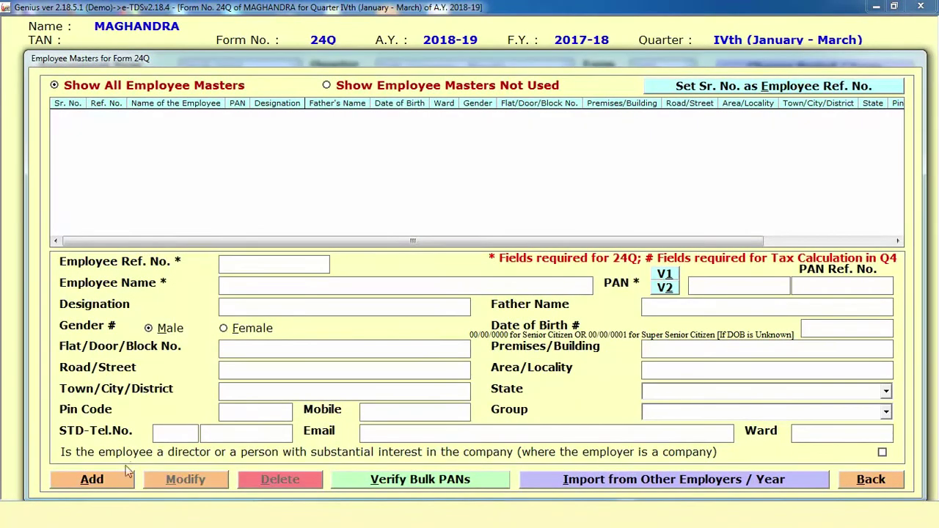
left_click(110, 480)
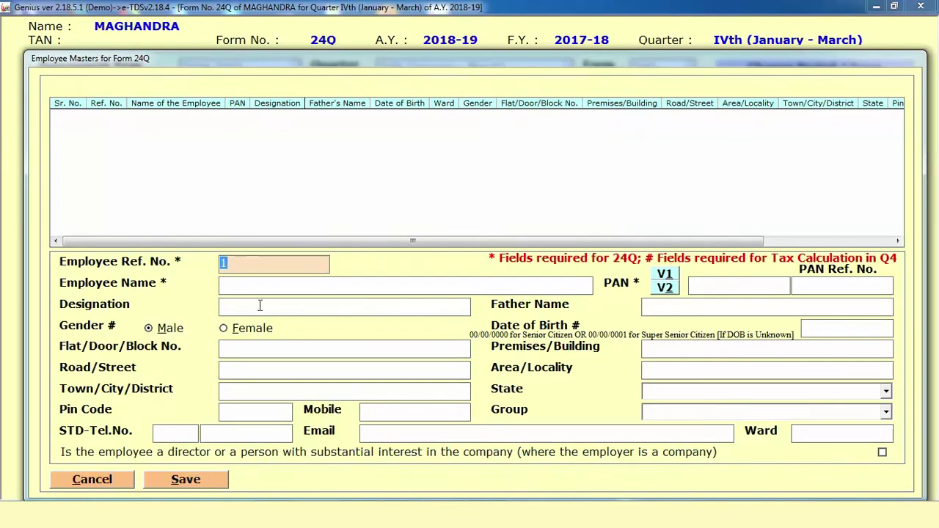
left_click(260, 283)
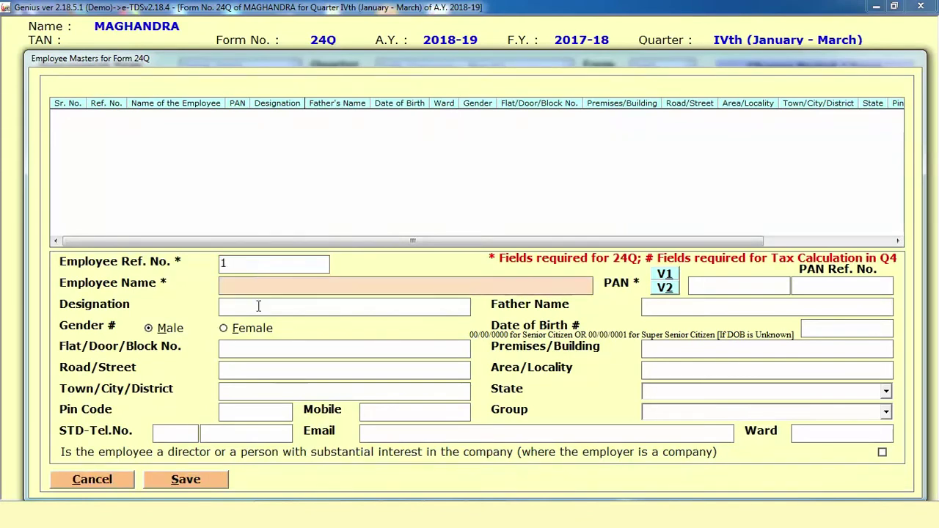
left_click(252, 314)
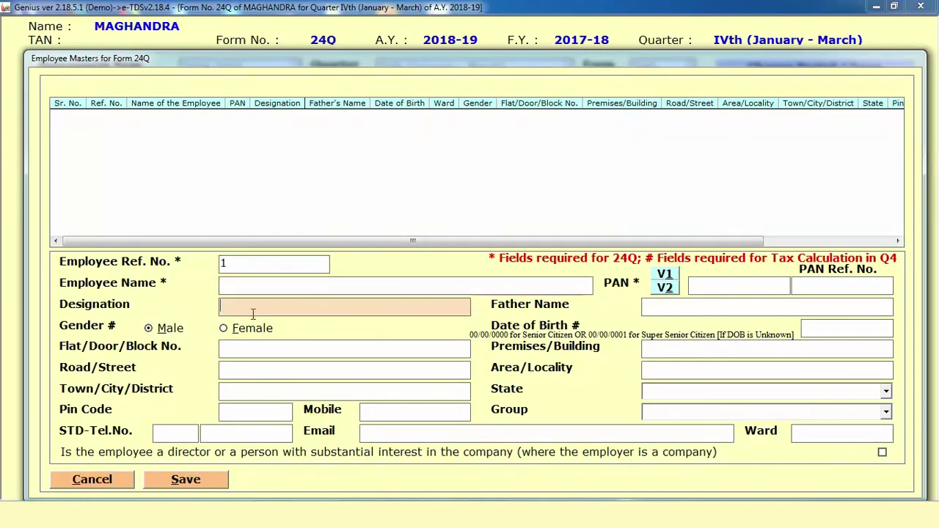
left_click(117, 490)
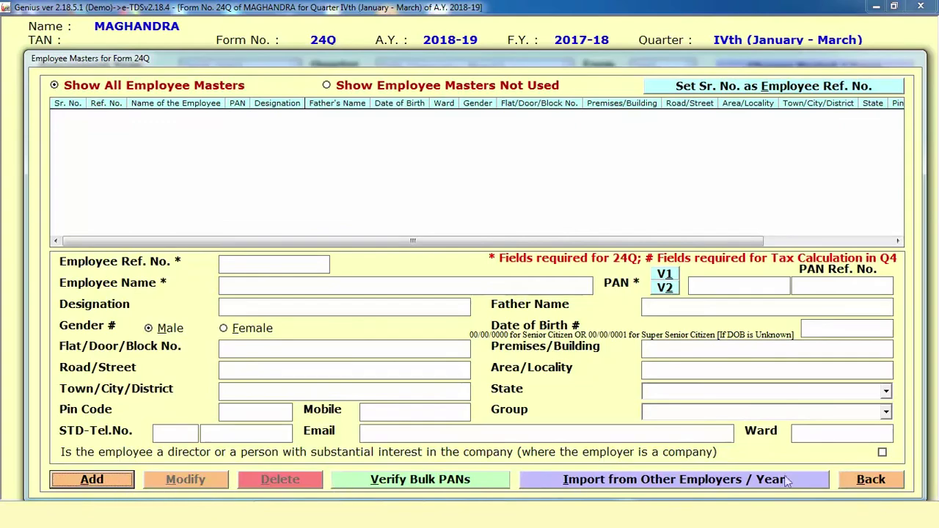
left_click(871, 484)
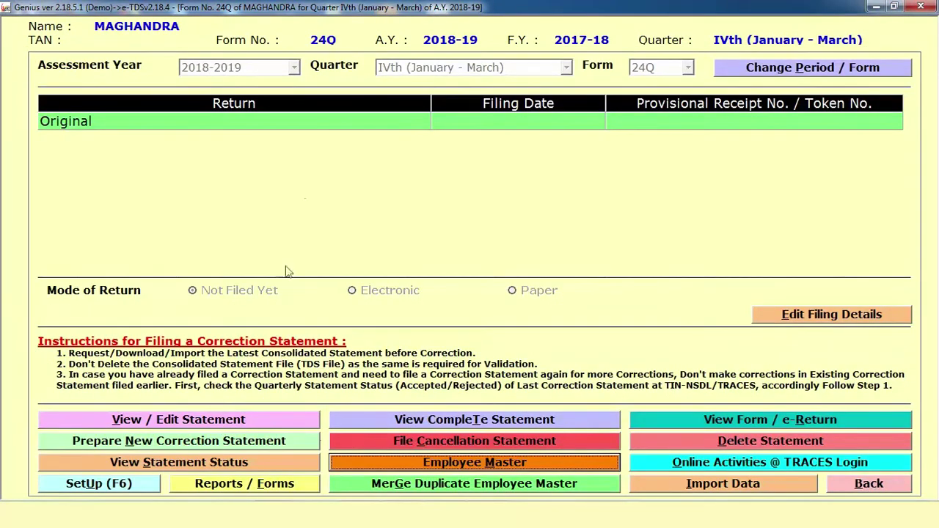
Step: Open the Original return's challan details and bring up a new challan entry, cancelling it without saving
double_click(319, 124)
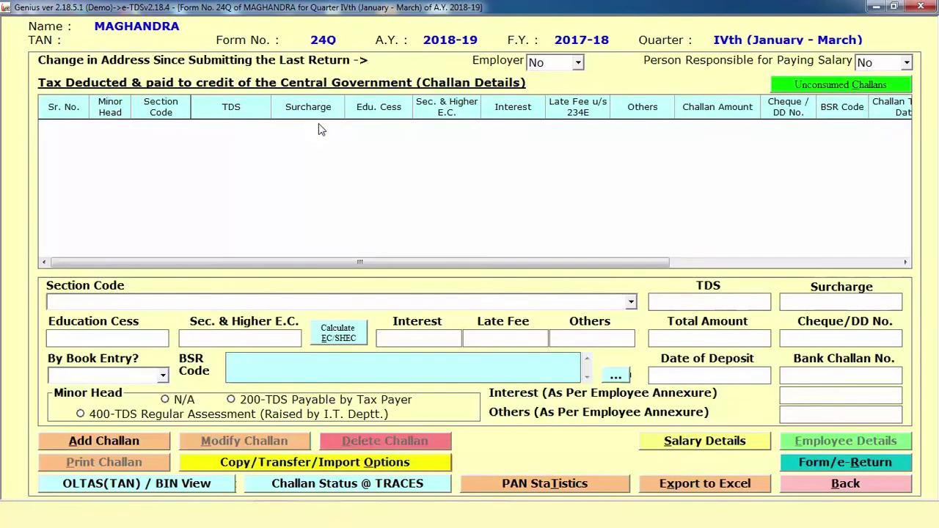
left_click(74, 447)
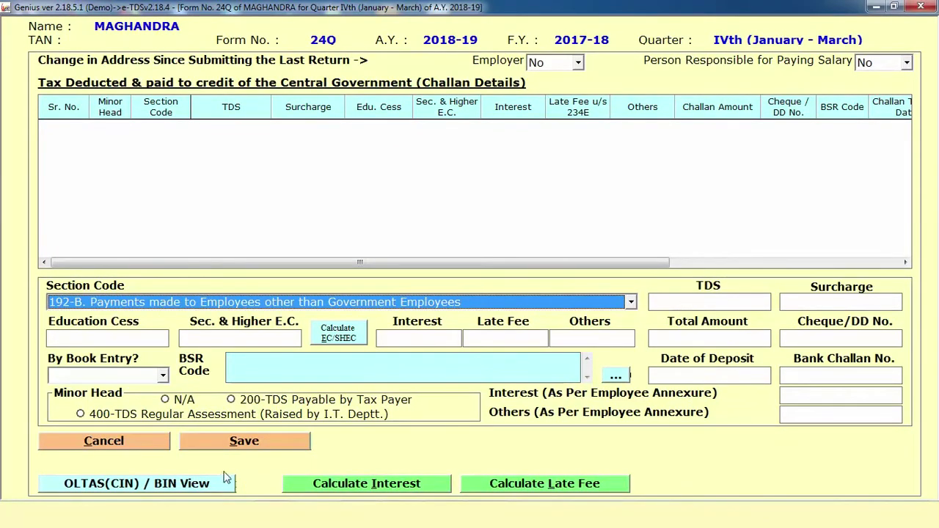
left_click(146, 438)
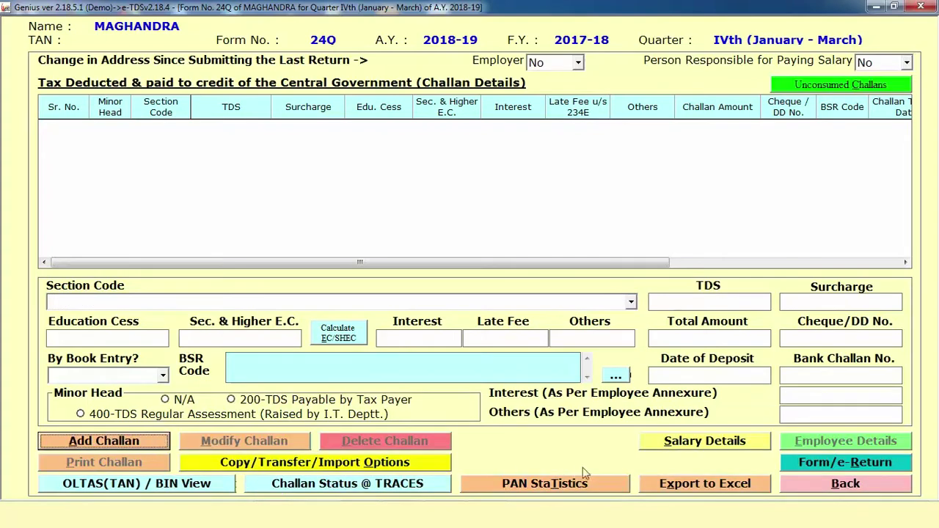
Step: Bring up a new entry in the Salary Details, cancel it, and return to the challan details
left_click(739, 447)
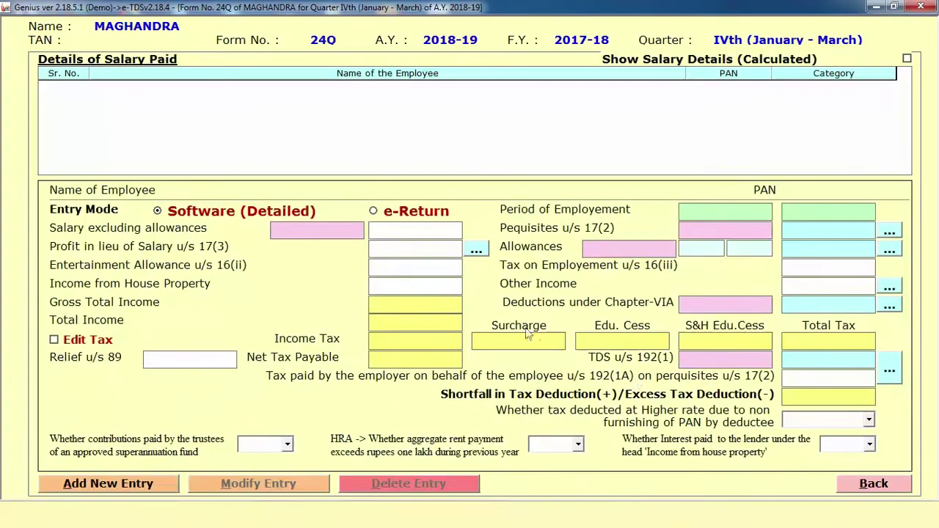
left_click(110, 487)
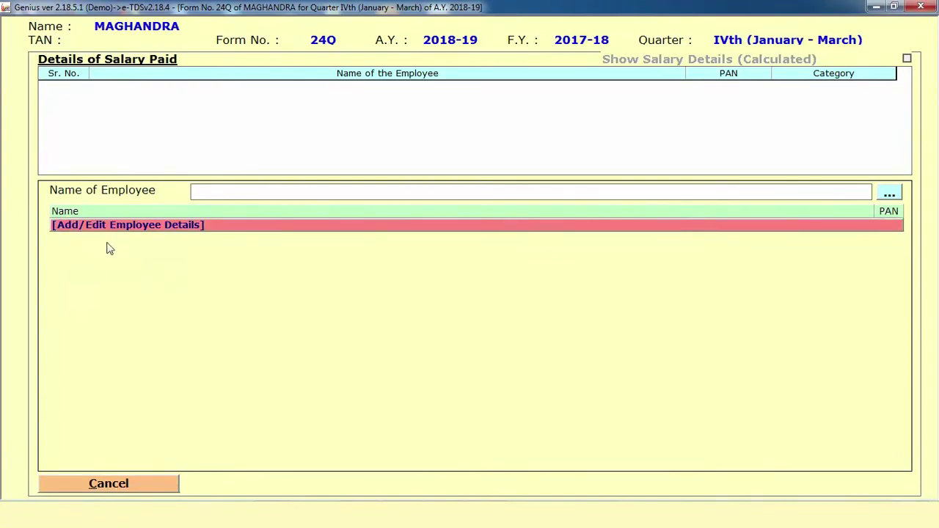
left_click(77, 482)
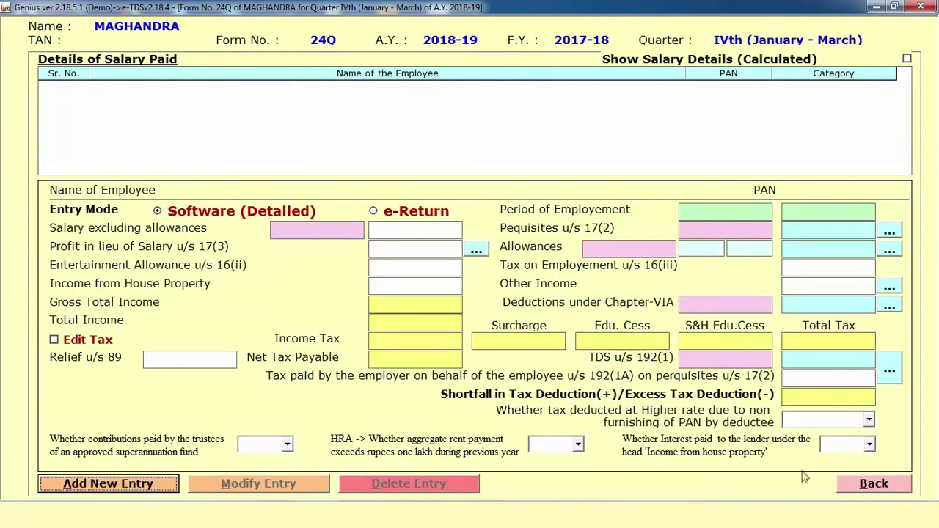
left_click(871, 485)
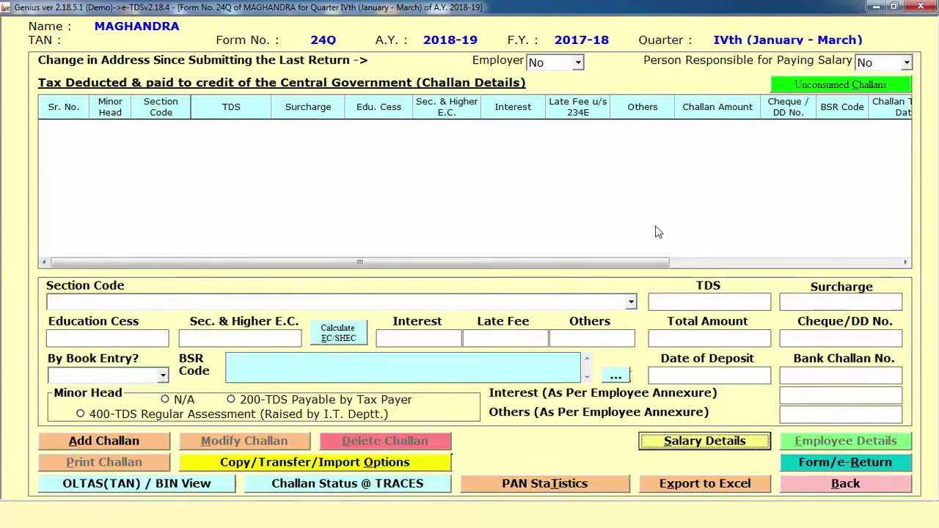
Step: Open the Form/e-Return page of Form 24Q and bring up the TDS/TCS output file selection, cancelling it without choosing a file
left_click(845, 462)
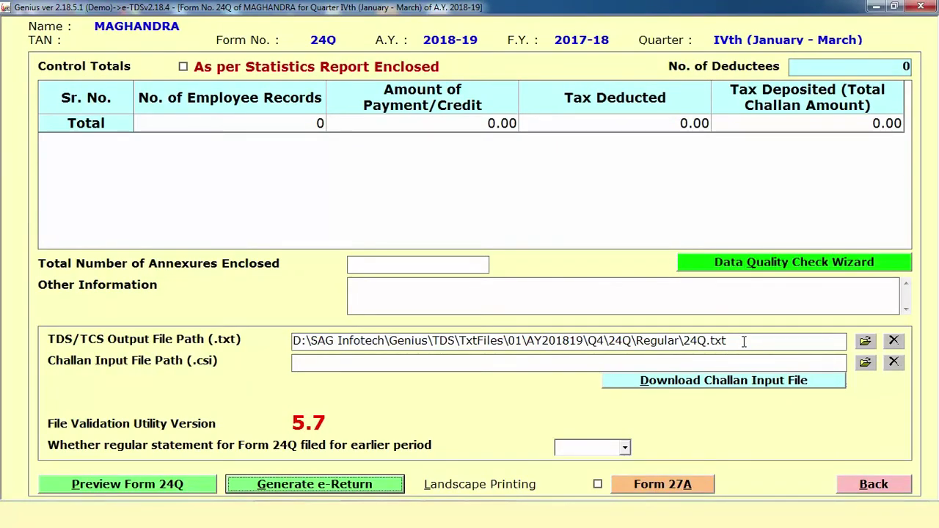
left_click(866, 344)
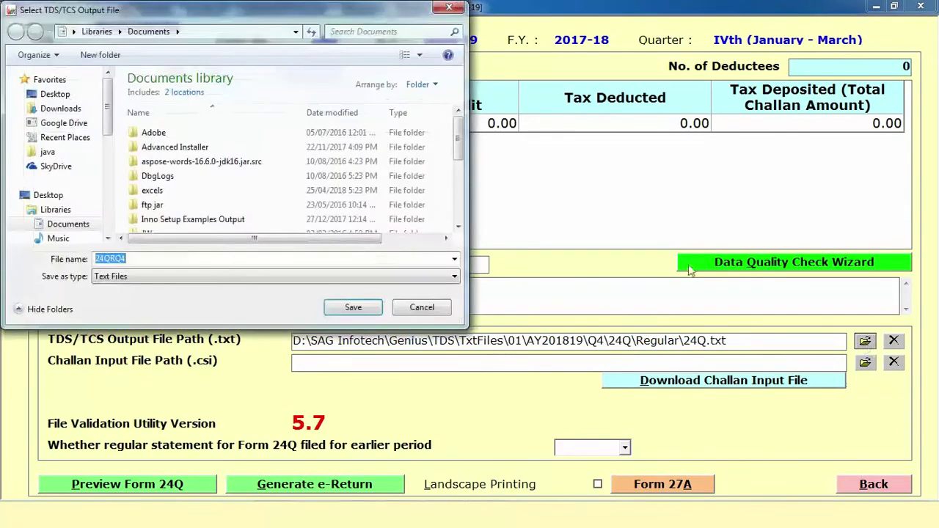
left_click(449, 8)
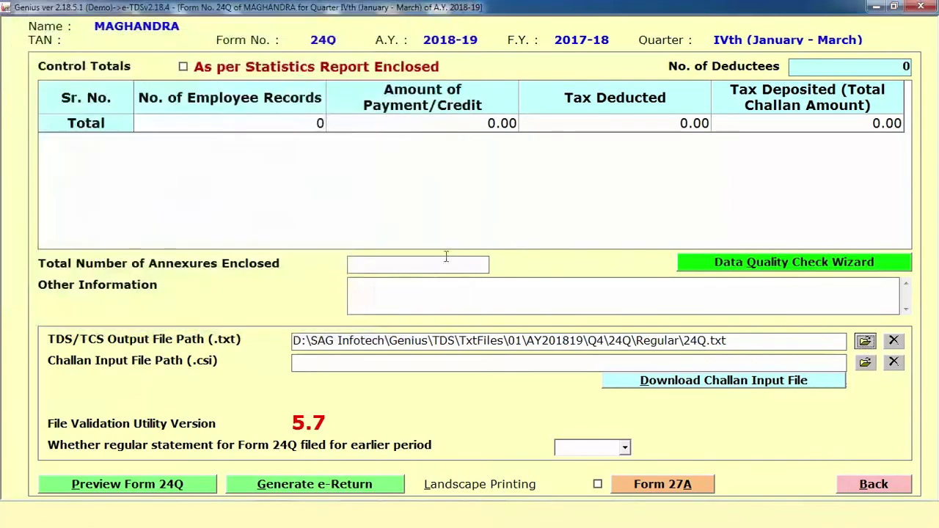
Step: Bring up the challan input file download from TIN-NSDL and go back to the e-return page without downloading
left_click(445, 361)
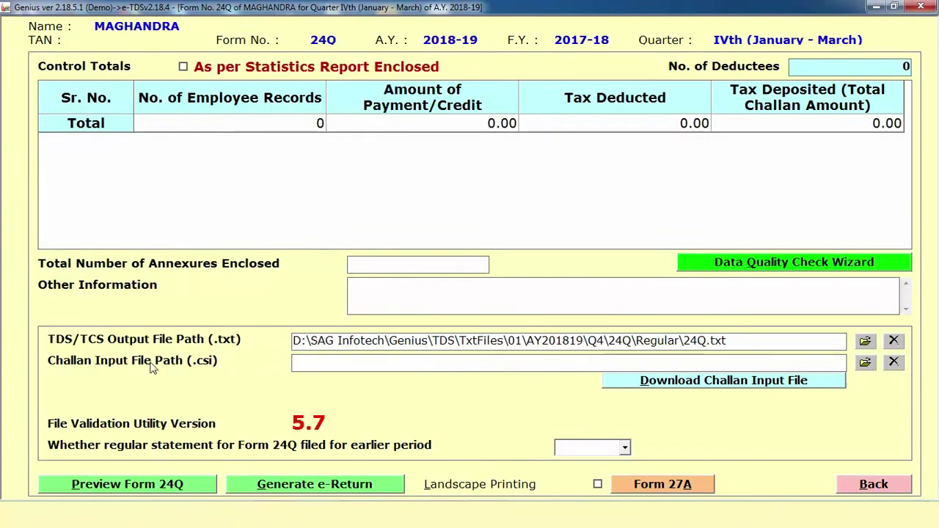
left_click(738, 387)
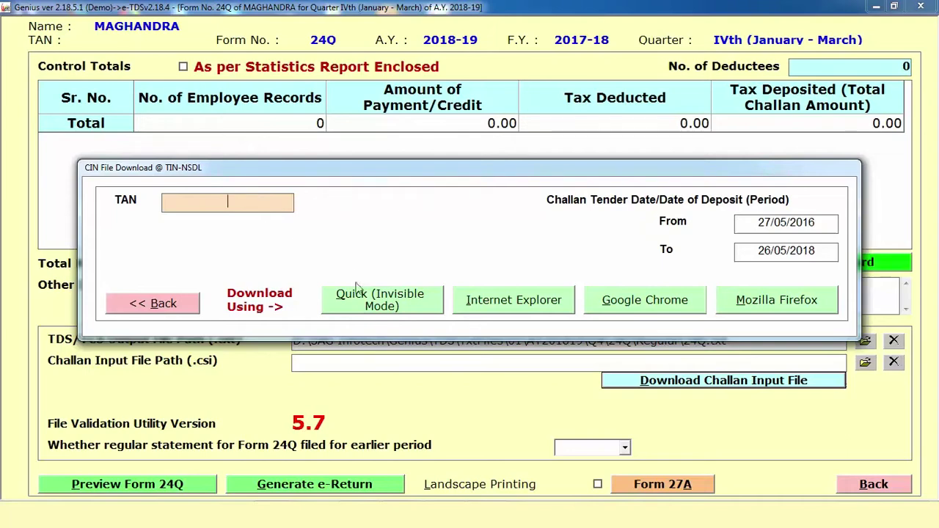
left_click(189, 306)
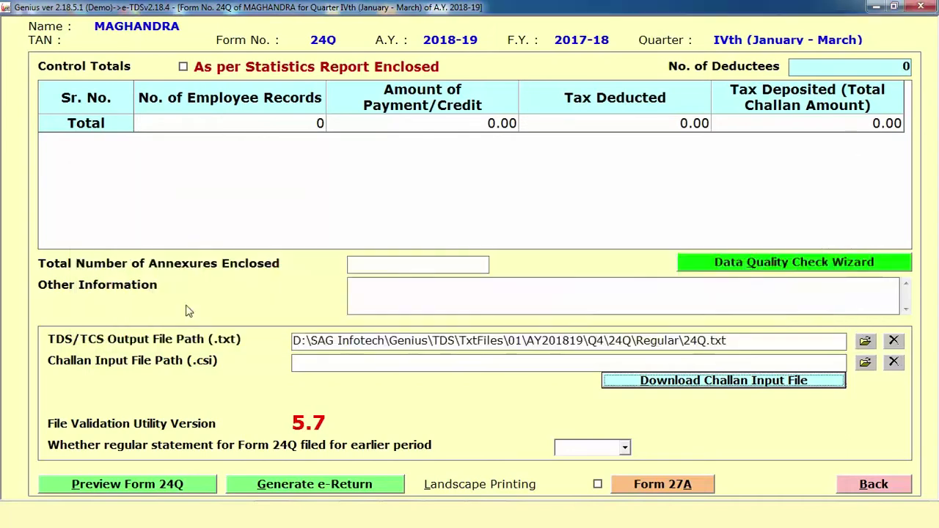
left_click(382, 363)
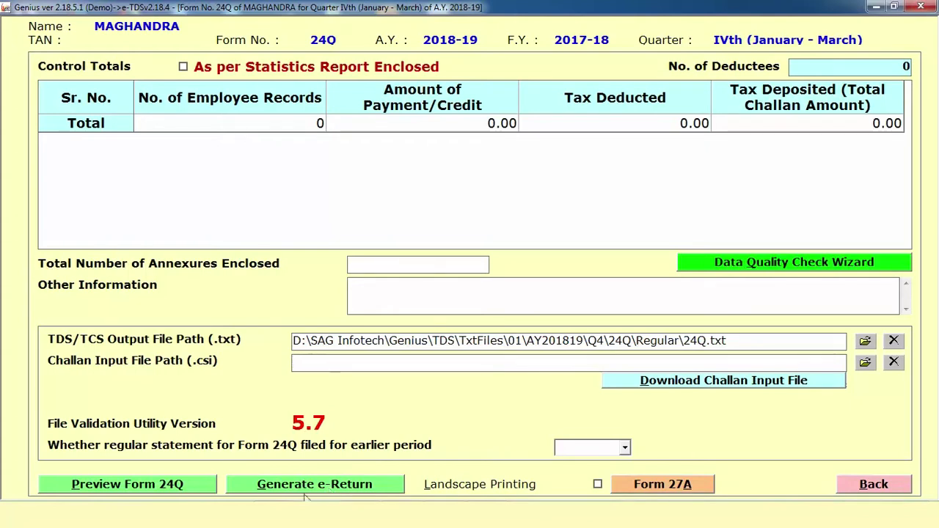
Step: Bring up the Form 24Q preview confirmation, dismiss it, and return to the challan details
left_click(144, 489)
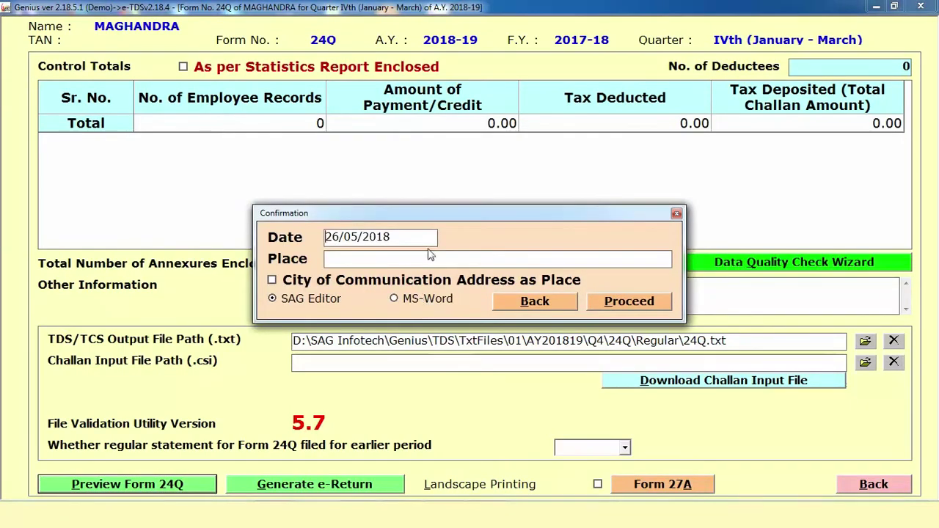
left_click(676, 213)
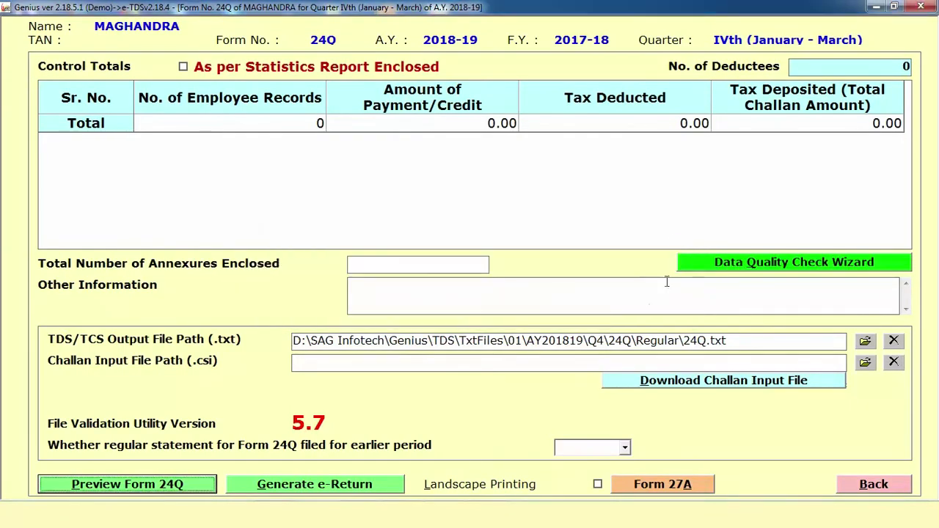
left_click(851, 486)
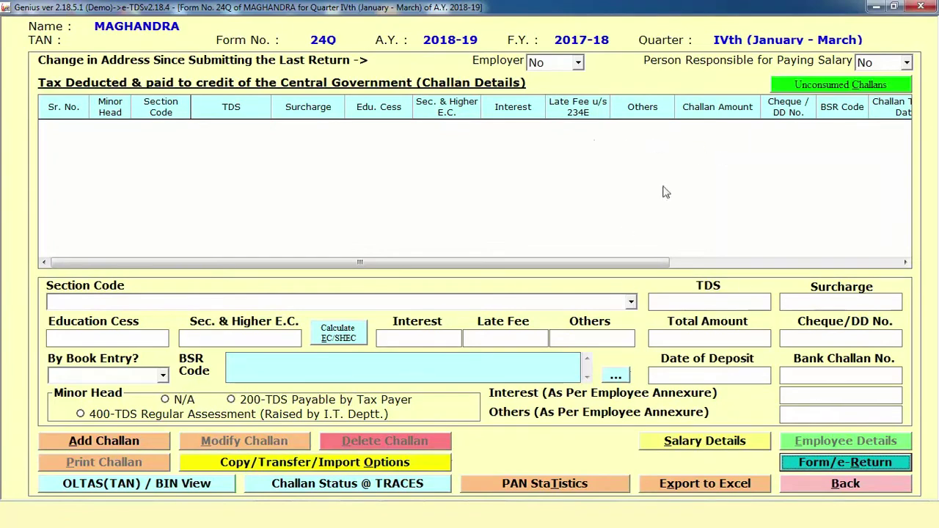
Step: Export the return data to an Excel 97-2003 workbook named fhfg on the Desktop
left_click(679, 488)
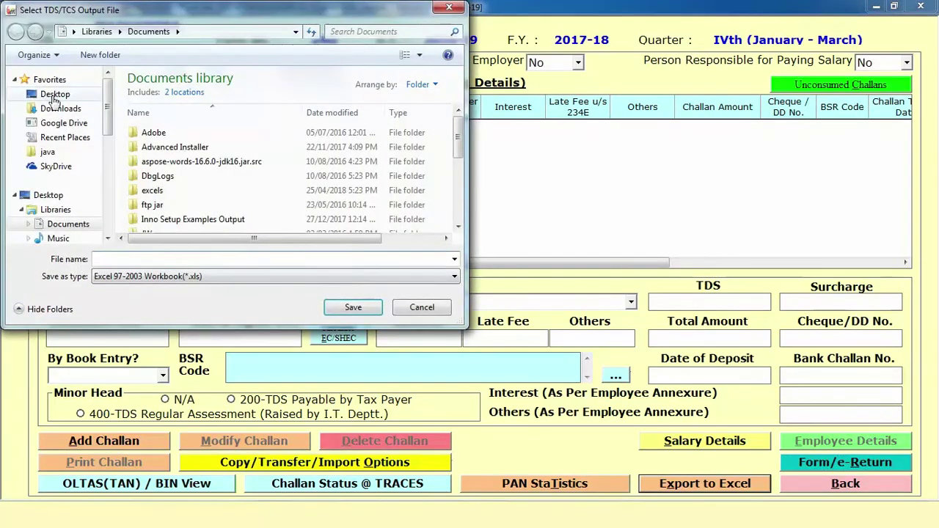
left_click(51, 94)
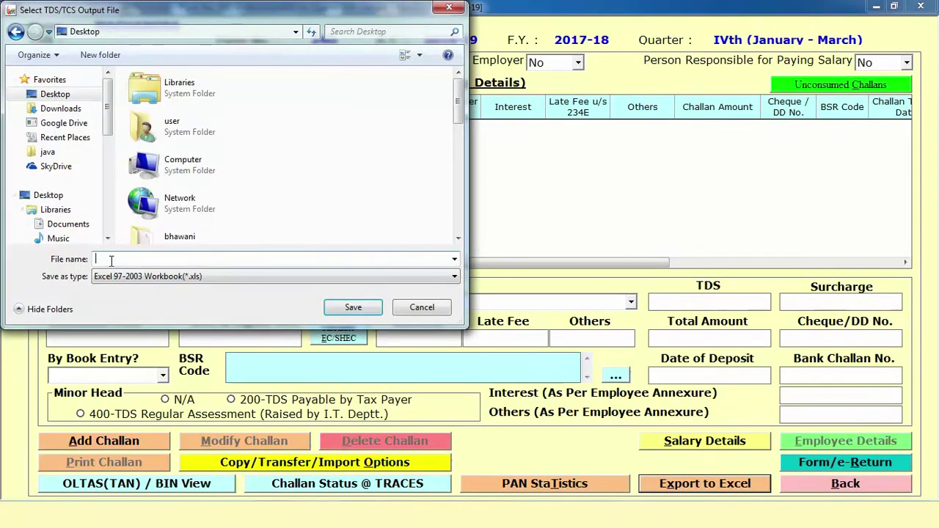
left_click(111, 259)
type("fhfg")
left_click(330, 308)
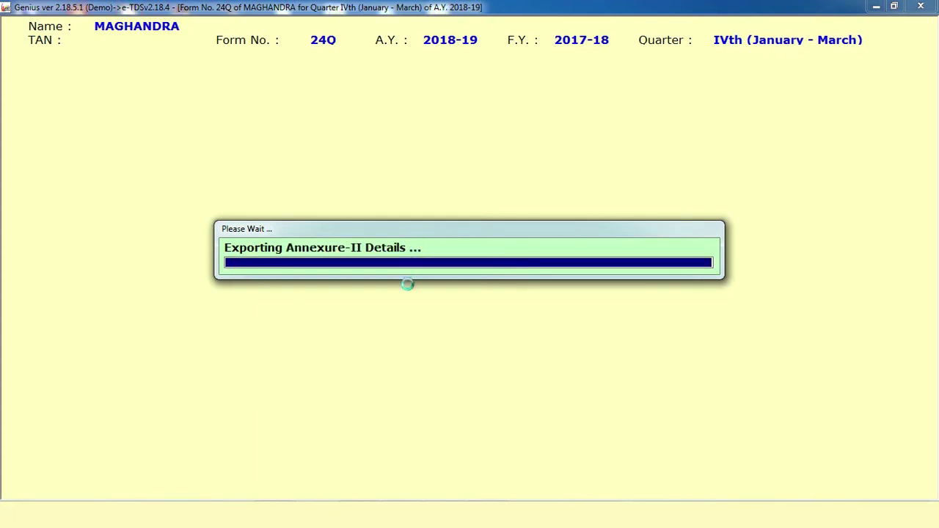
left_click(580, 310)
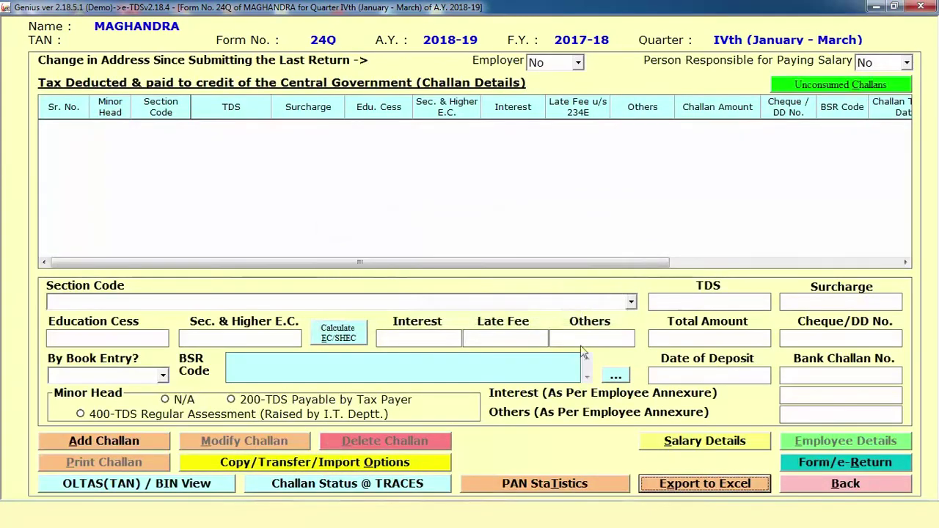
Step: Show the Windows desktop and open the exported fhfg workbook in Excel
right_click(546, 514)
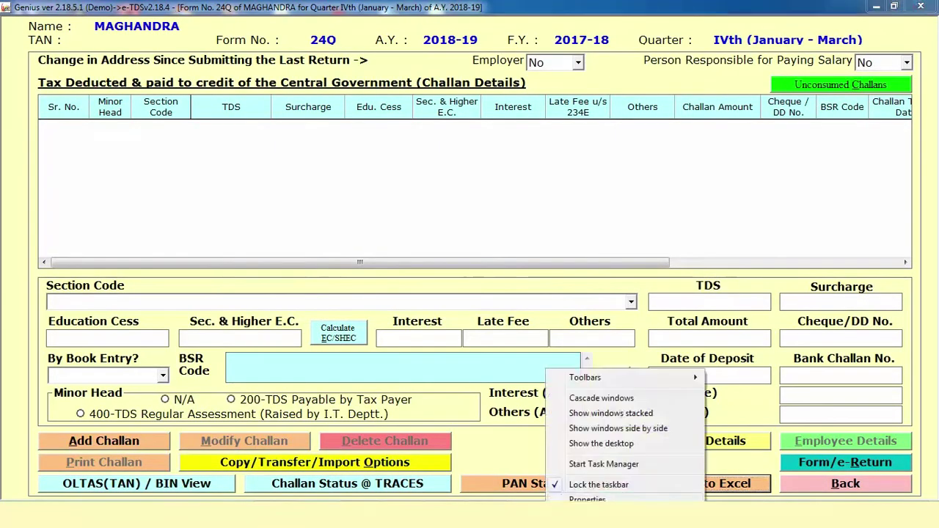
left_click(572, 444)
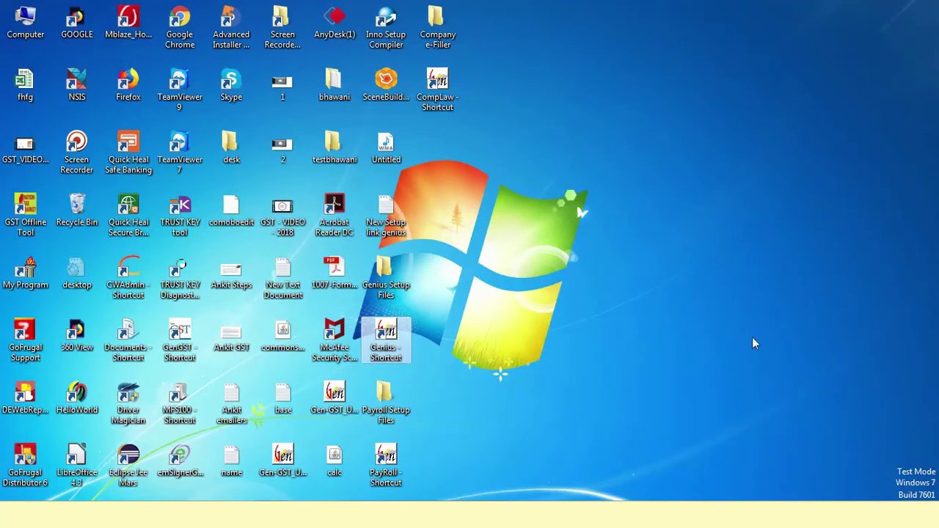
key("super+d")
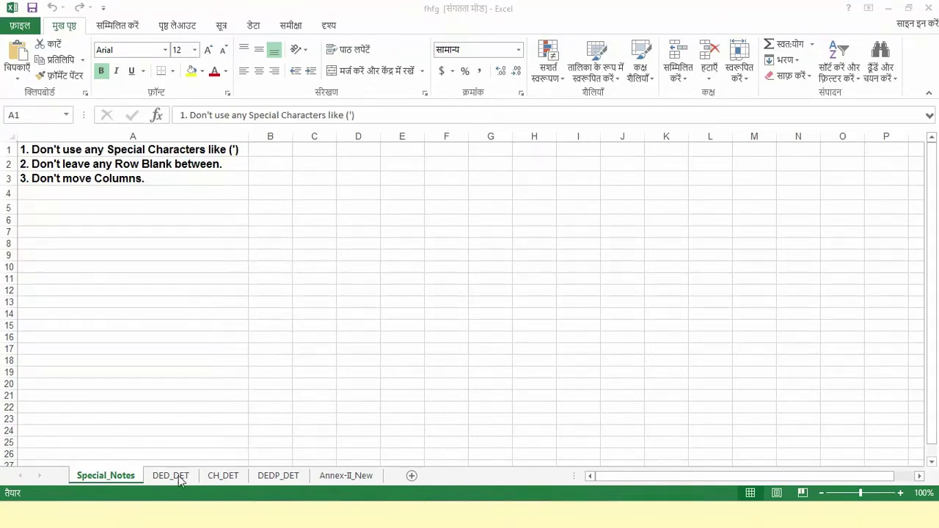
Step: Look through the DEDP_DET, DED_DET and CH_DET sheets of the exported workbook and switch back to Genius
left_click(209, 481)
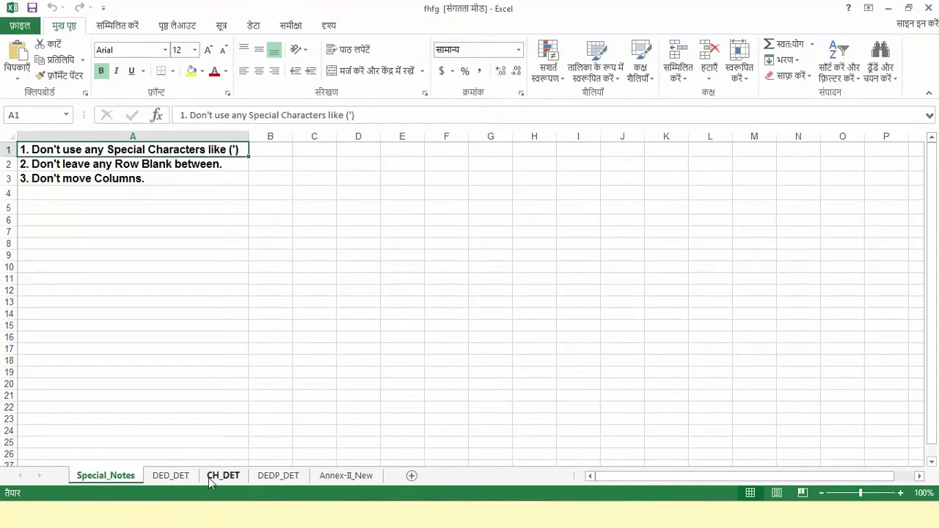
left_click(210, 481)
left_click(278, 477)
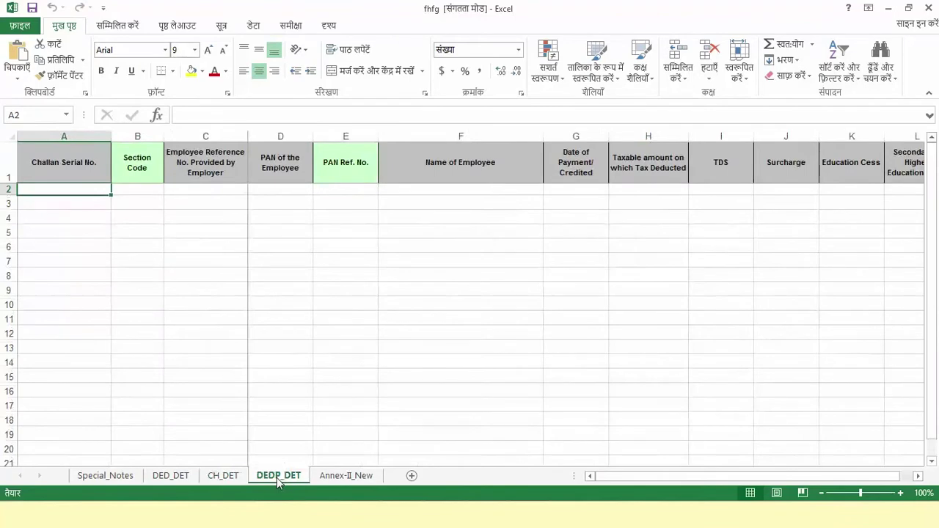
left_click(172, 476)
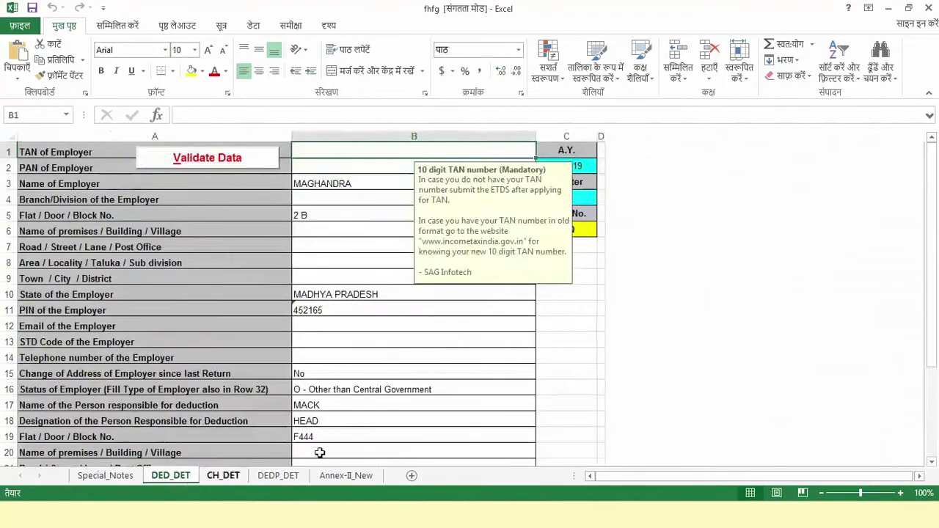
left_click(223, 475)
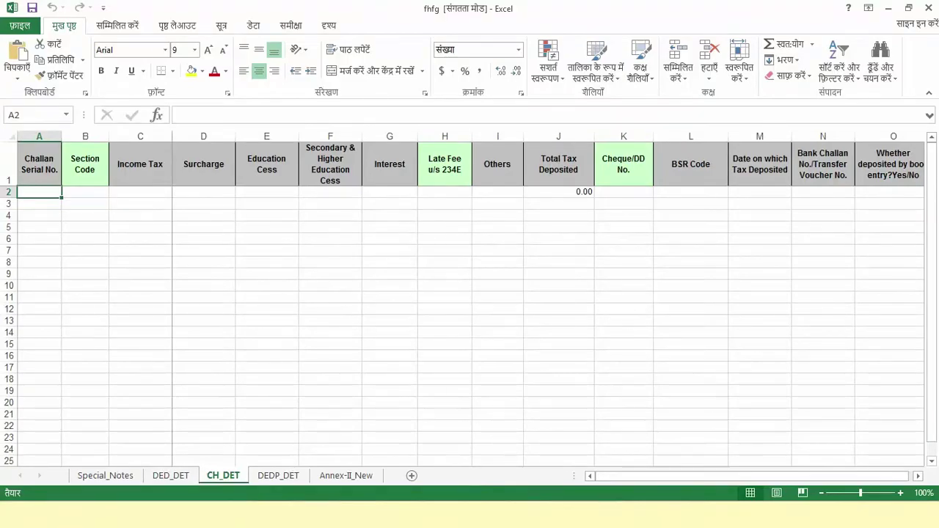
key("alt+Tab")
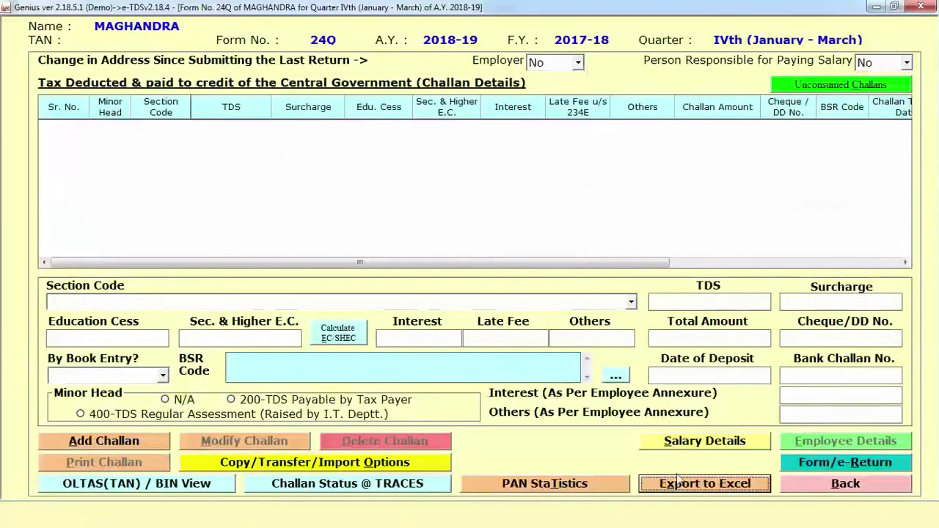
Step: Return to the Form 24Q return list and bring up the Excel file import, cancelling it without selecting a file
left_click(821, 485)
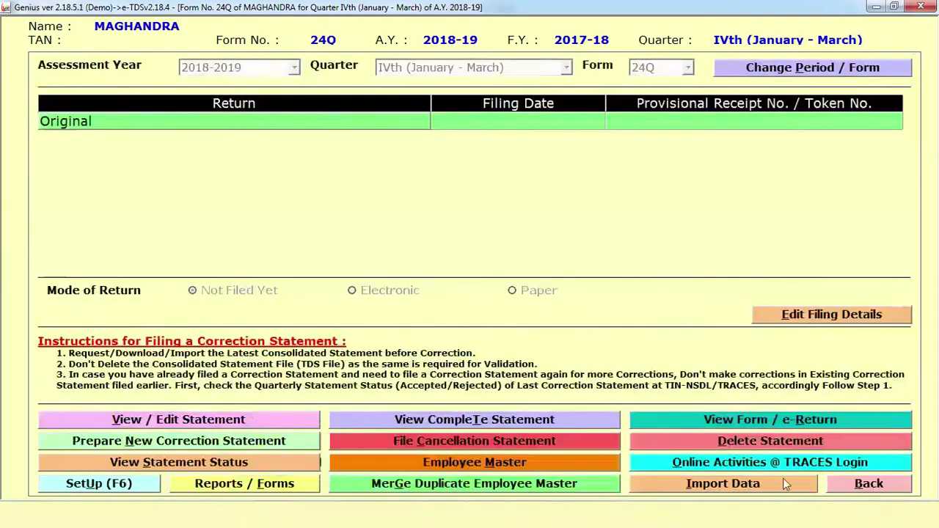
left_click(721, 485)
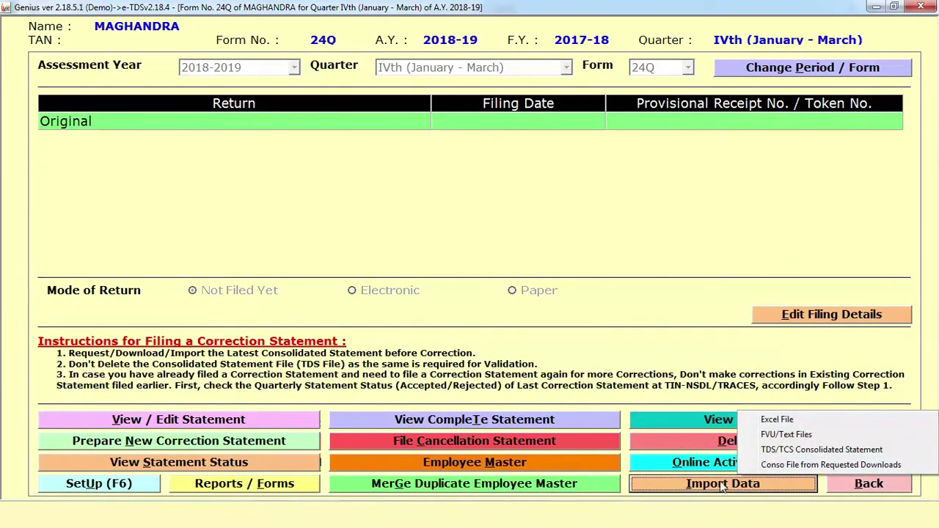
left_click(783, 420)
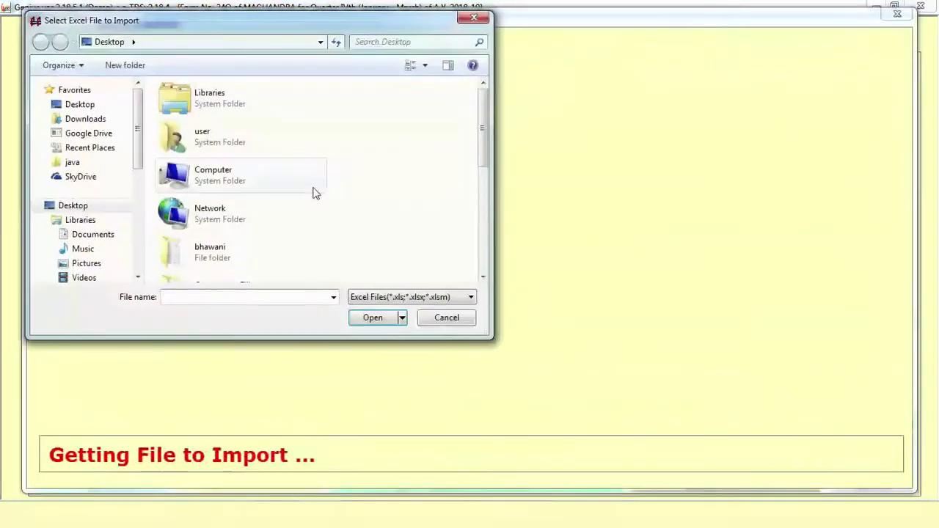
left_click(473, 18)
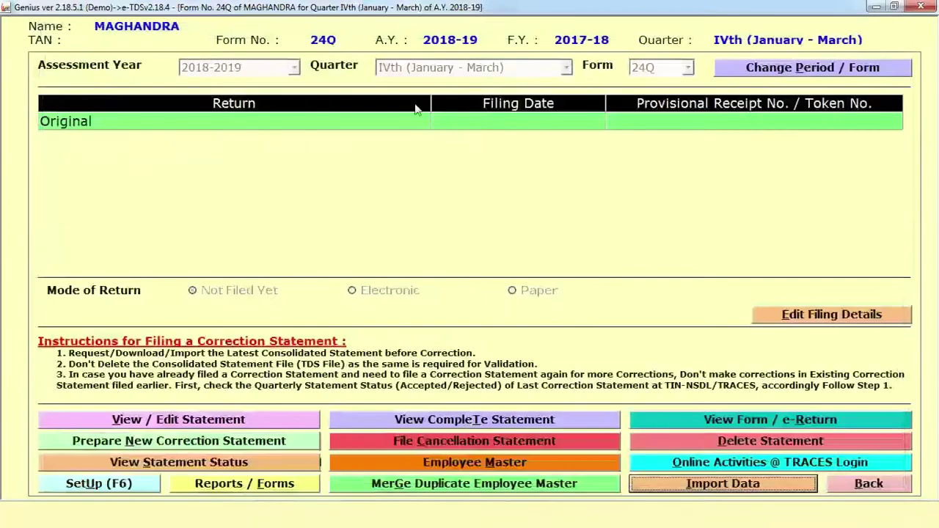
Step: Exit Form 24Q and the client selection to the main menu, and list its data import options
left_click(859, 486)
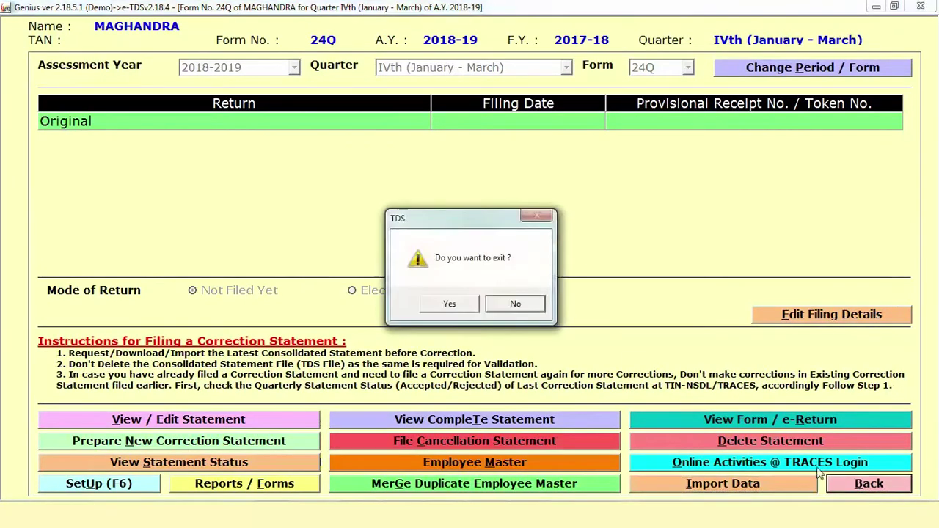
left_click(463, 313)
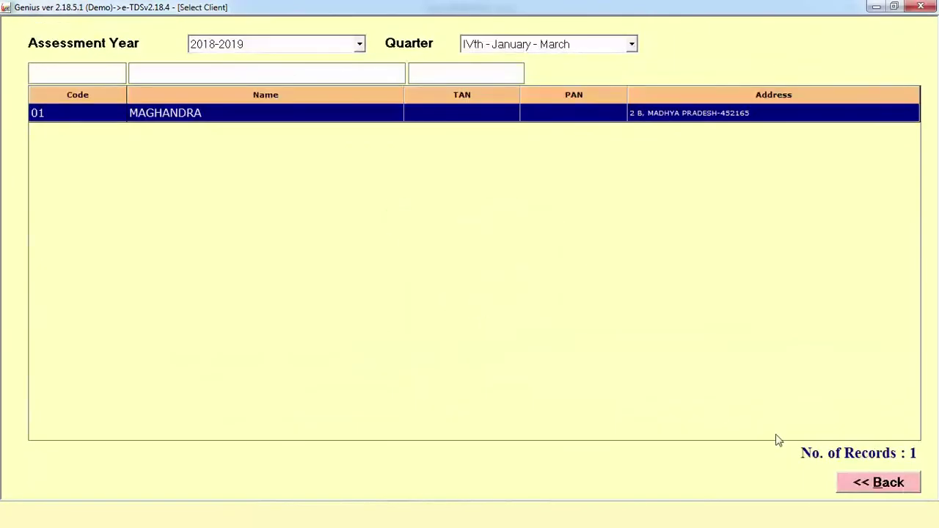
left_click(859, 482)
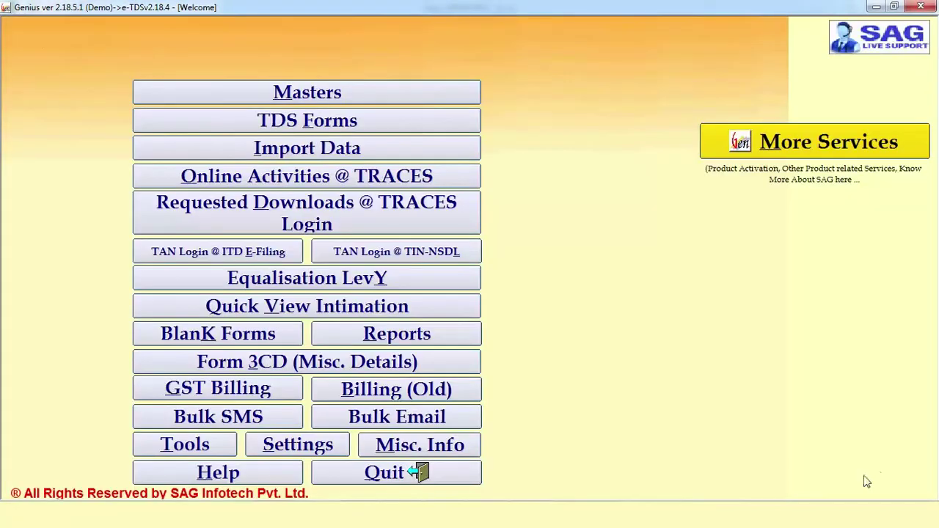
left_click(416, 151)
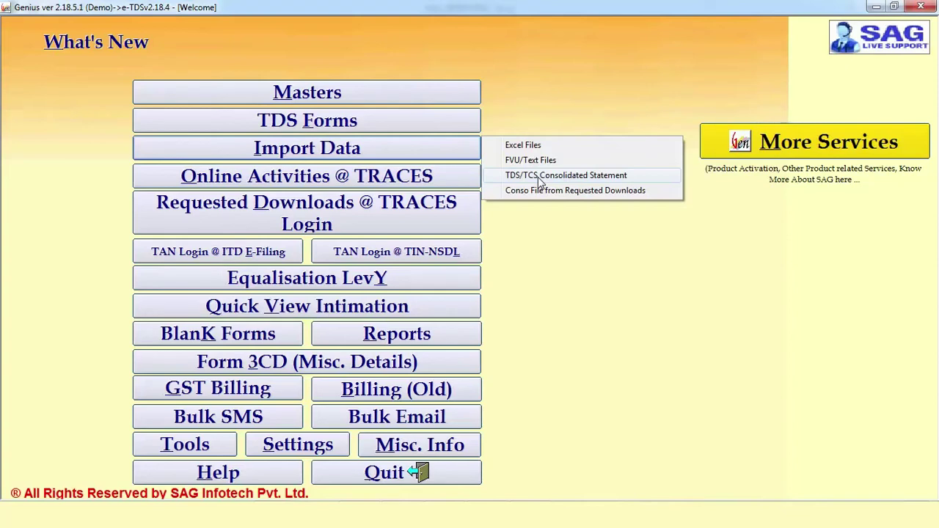
Step: Reopen Form 24Q (Salary) for client 01, acknowledge the blank TAN and PAN alert, and select the Original return
left_click(381, 121)
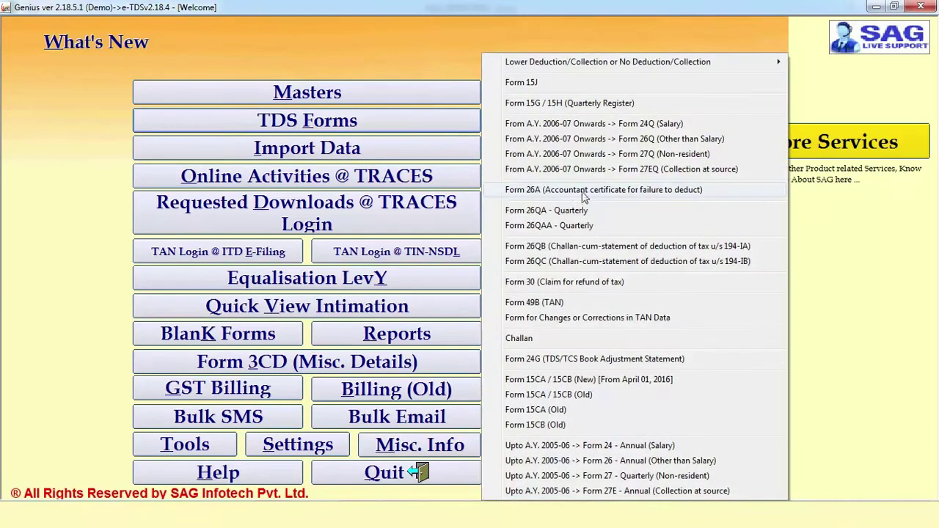
left_click(576, 126)
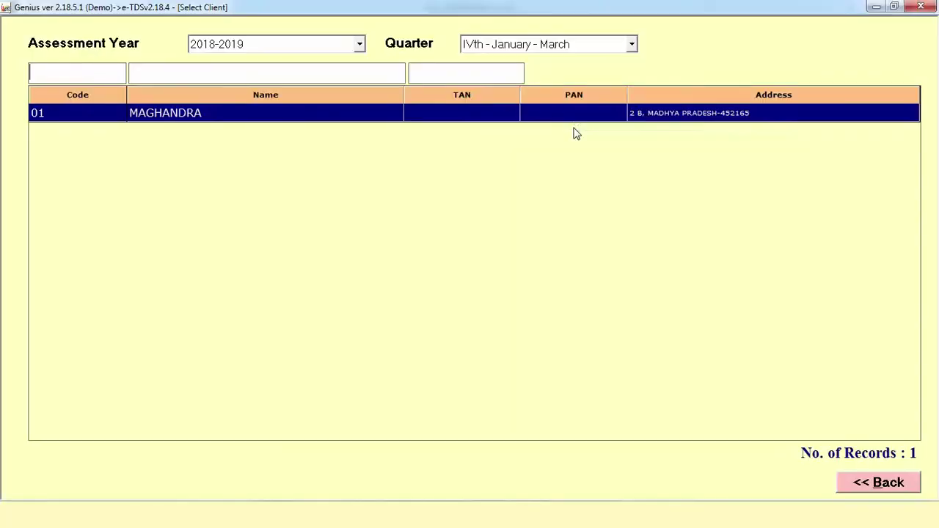
double_click(389, 115)
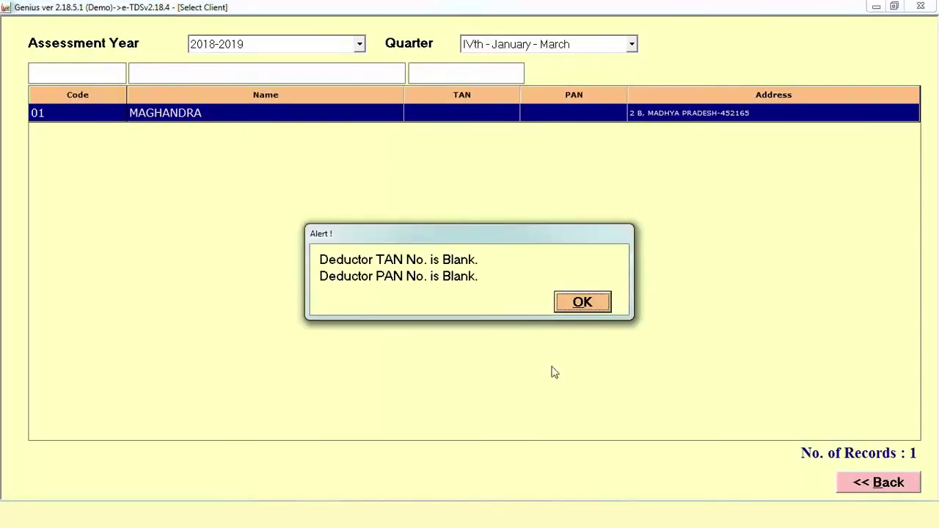
left_click(579, 305)
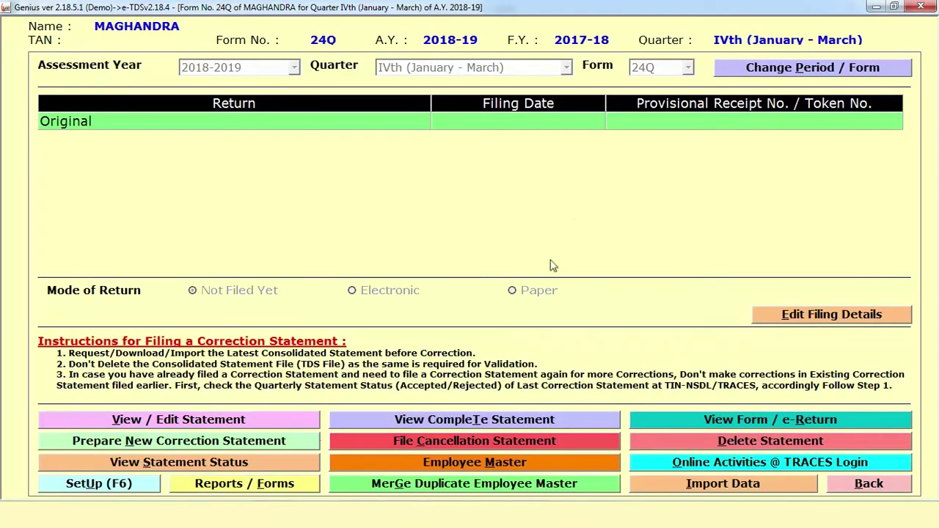
left_click(391, 128)
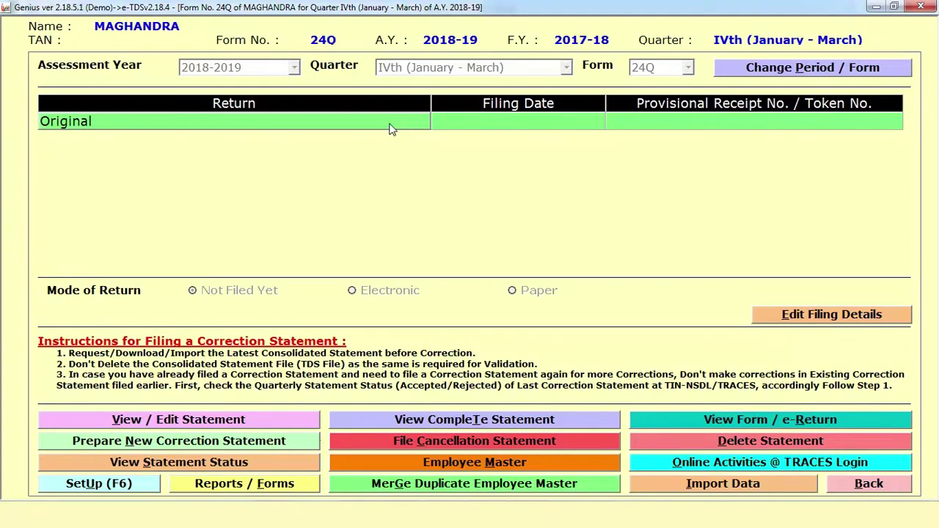
Step: View the challan details of the Original return, go back to the return list, and look over the available reports and forms
double_click(391, 128)
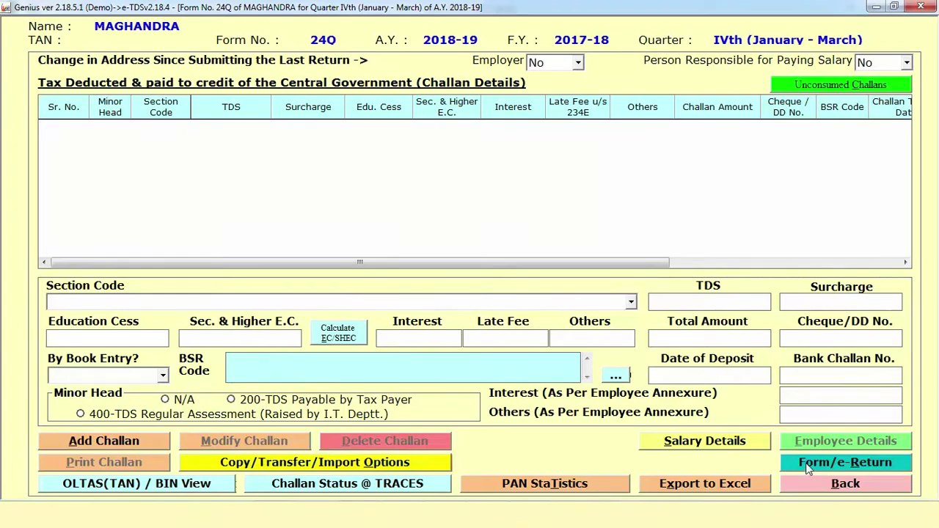
left_click(816, 488)
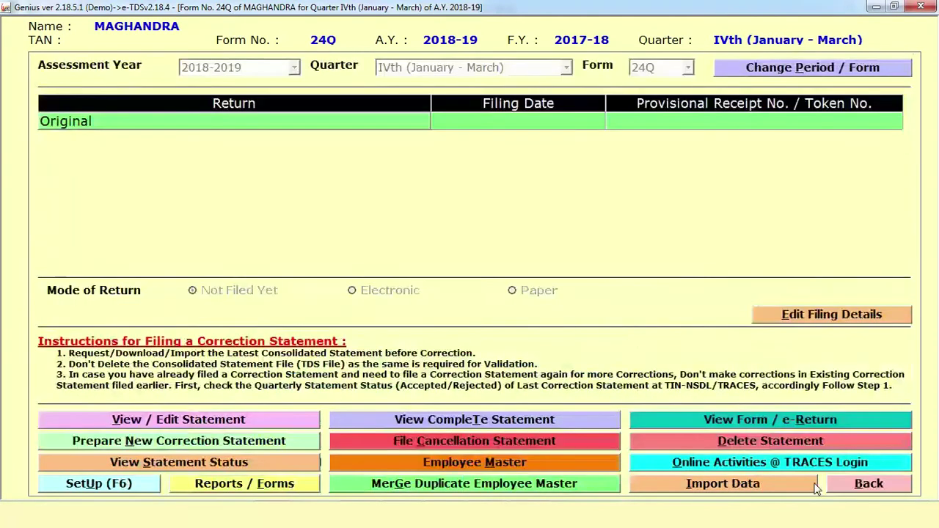
left_click(262, 483)
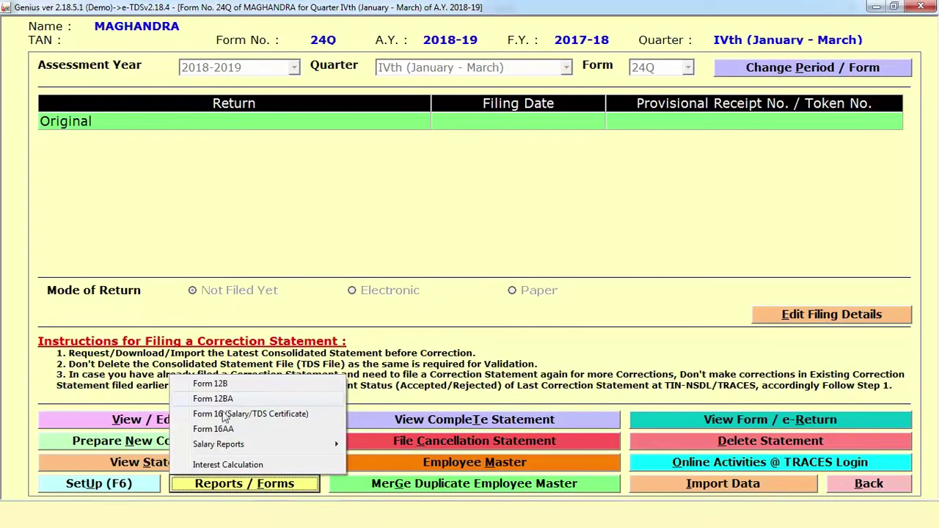
left_click(382, 233)
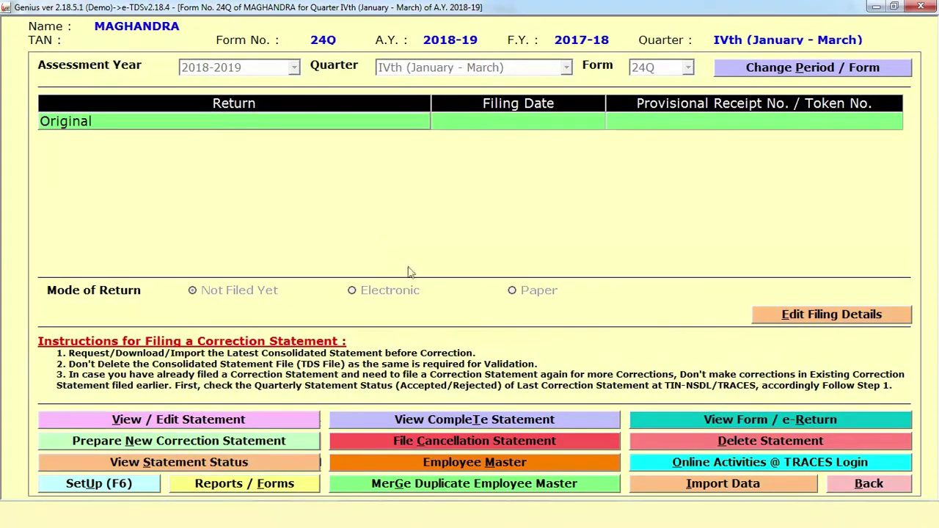
Step: Bring up the Form 16 (Salary/TDS Certificate) generation options, try to proceed without an input file, and return to the return list
left_click(236, 489)
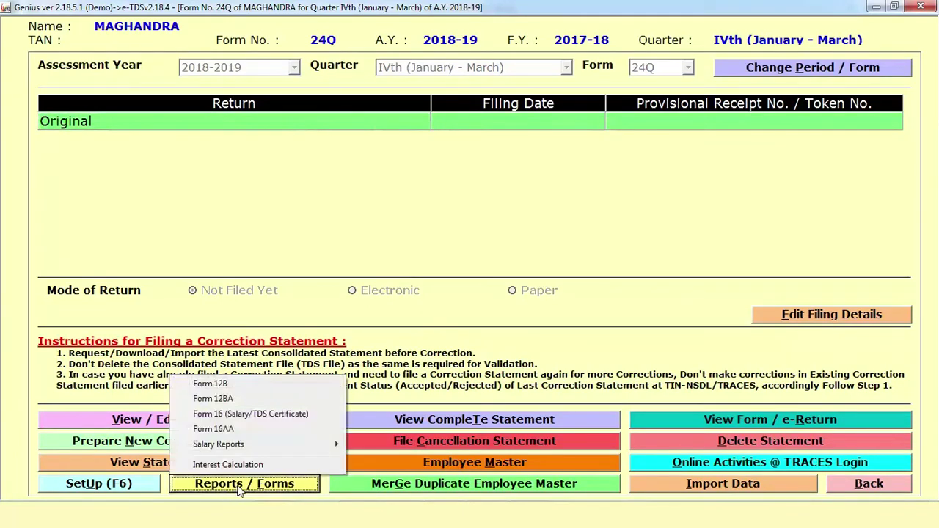
left_click(245, 415)
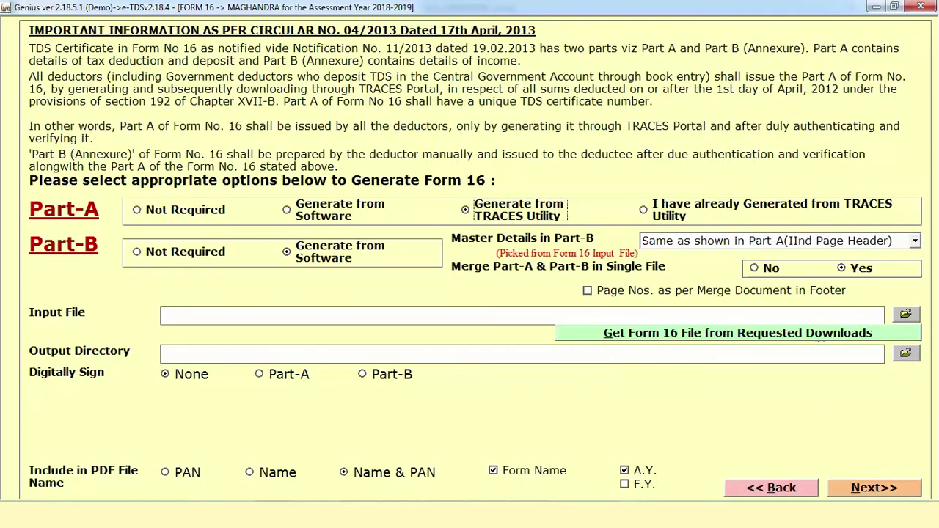
left_click(843, 496)
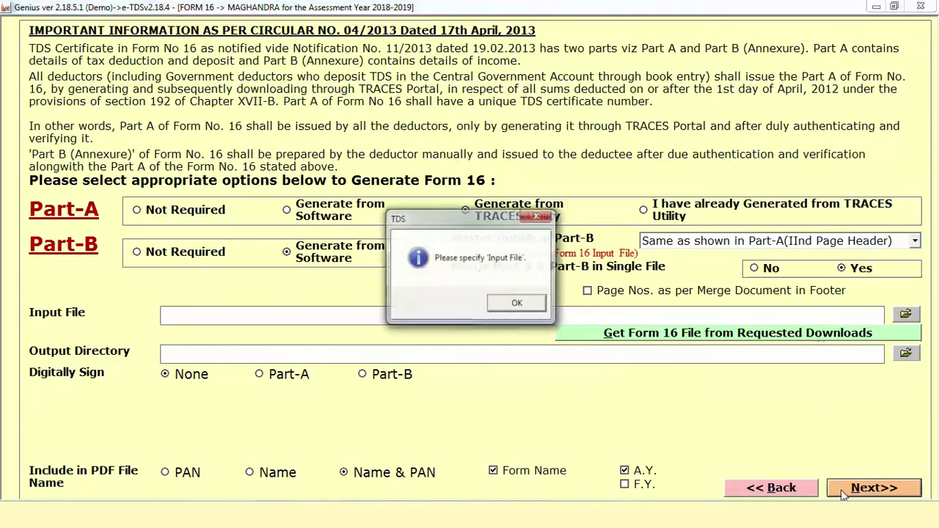
left_click(517, 303)
key("Escape")
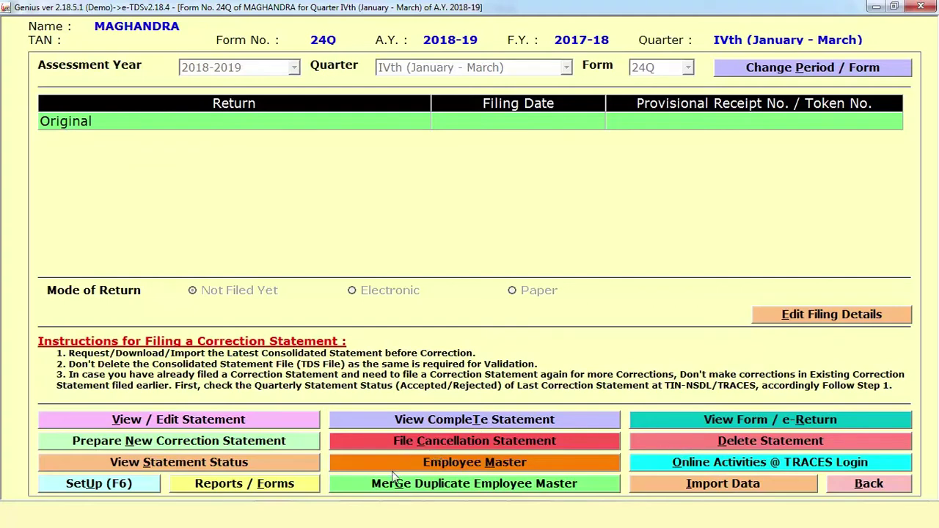
Step: Start a new correction statement, acknowledge the consolidated file notice, and cancel the consolidated statement request options
left_click(236, 445)
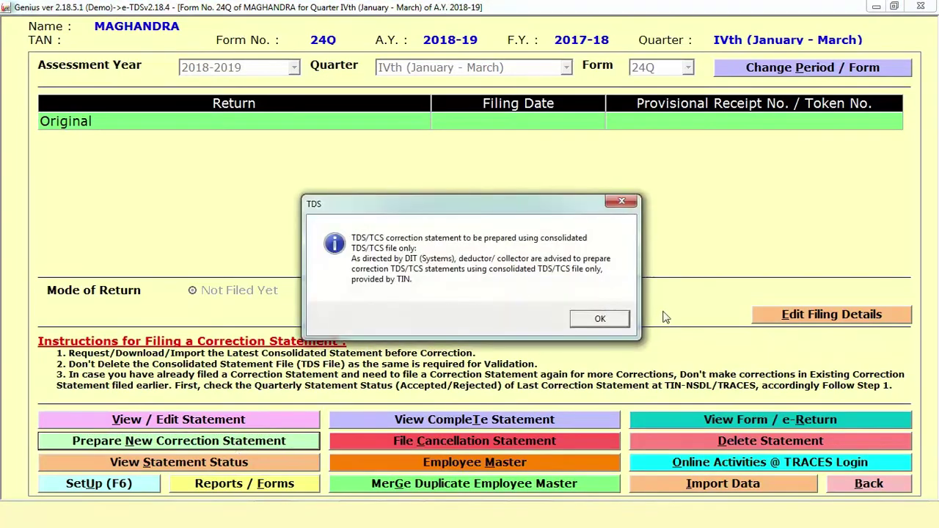
left_click(604, 322)
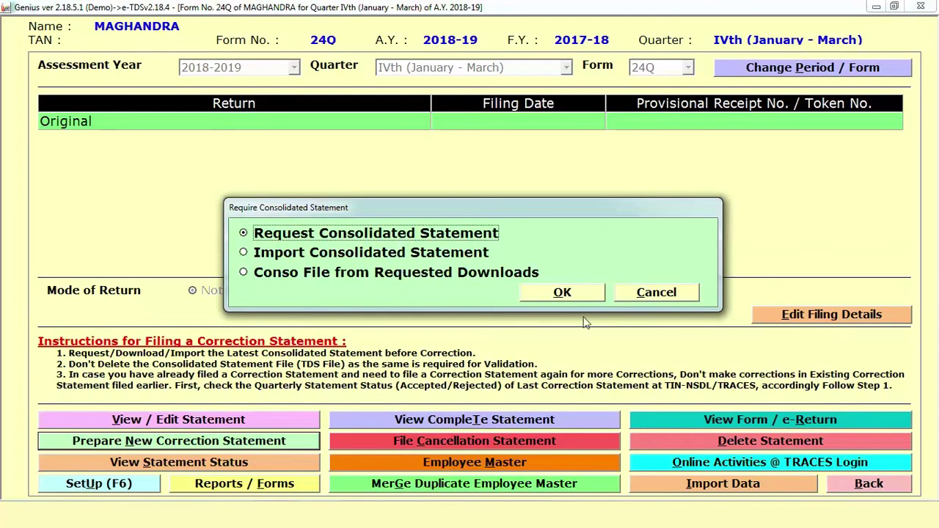
left_click(658, 292)
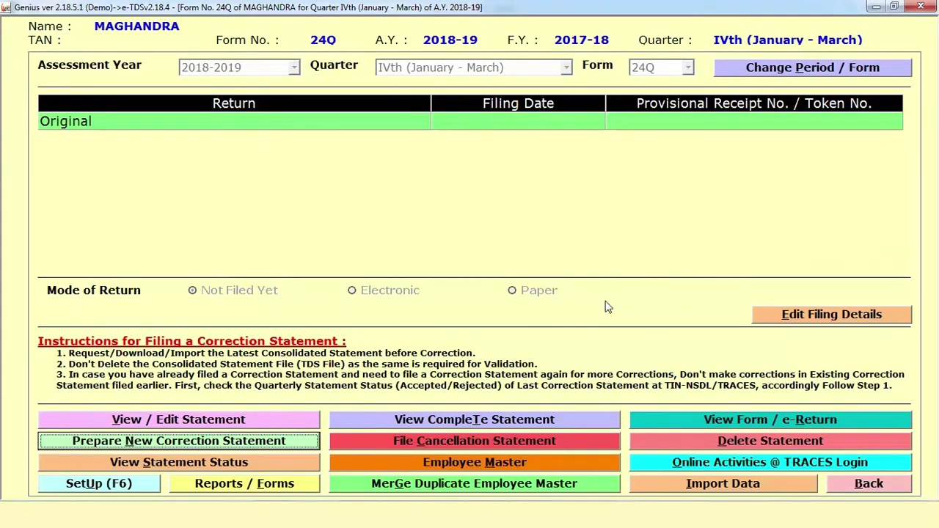
Step: Exit Form 24Q and the client selection to the main menu
left_click(855, 487)
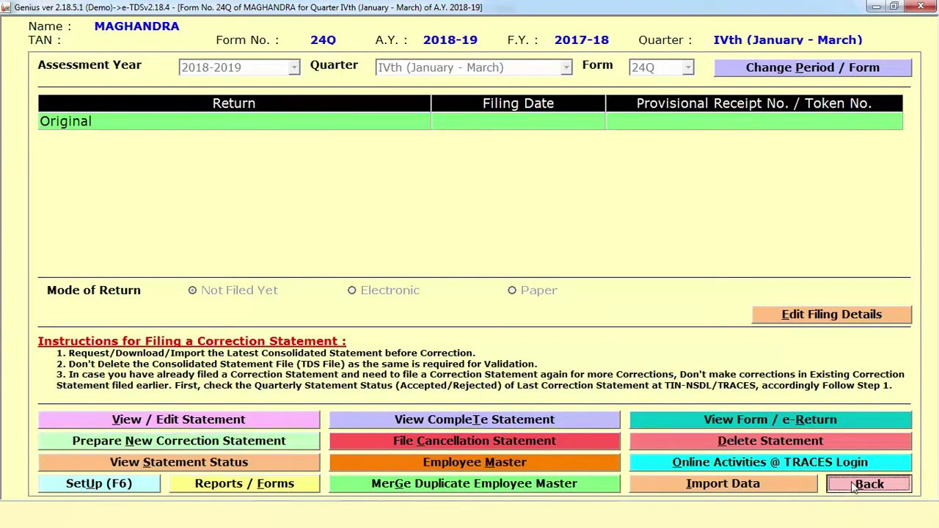
left_click(442, 307)
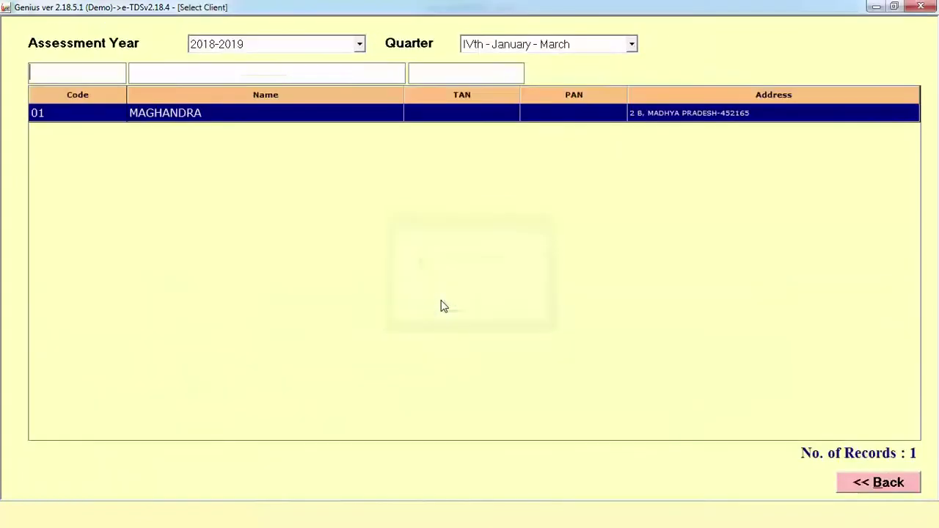
left_click(899, 484)
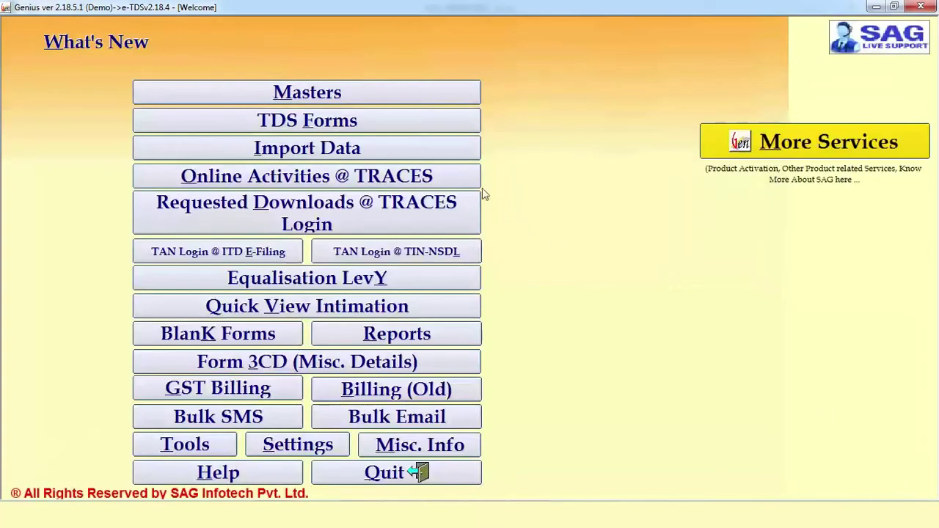
Step: Look through the TRACES online activities and login form for client 01, and return to the client list without logging in
left_click(416, 178)
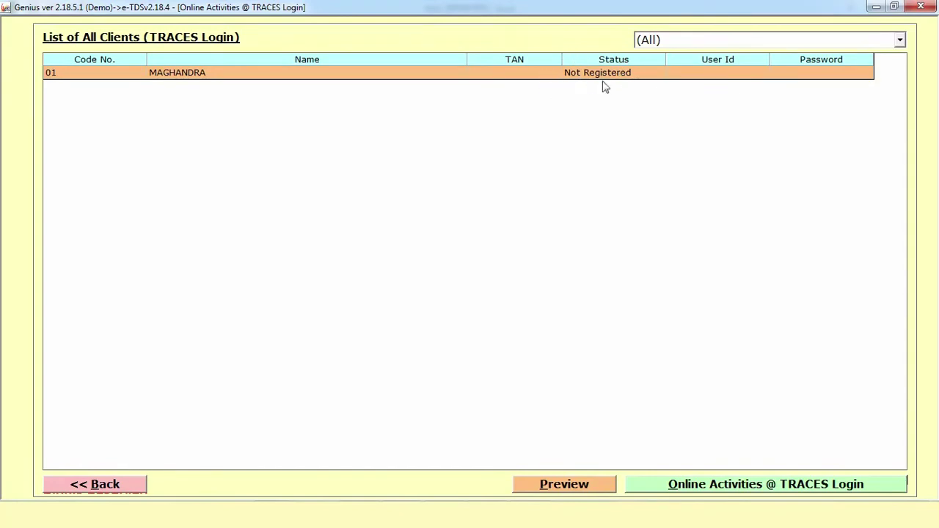
left_click(715, 490)
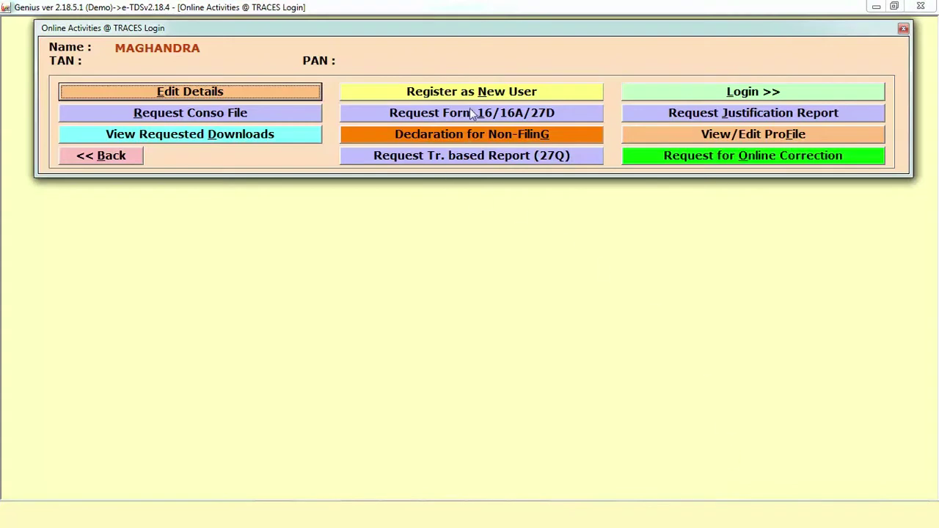
left_click(645, 94)
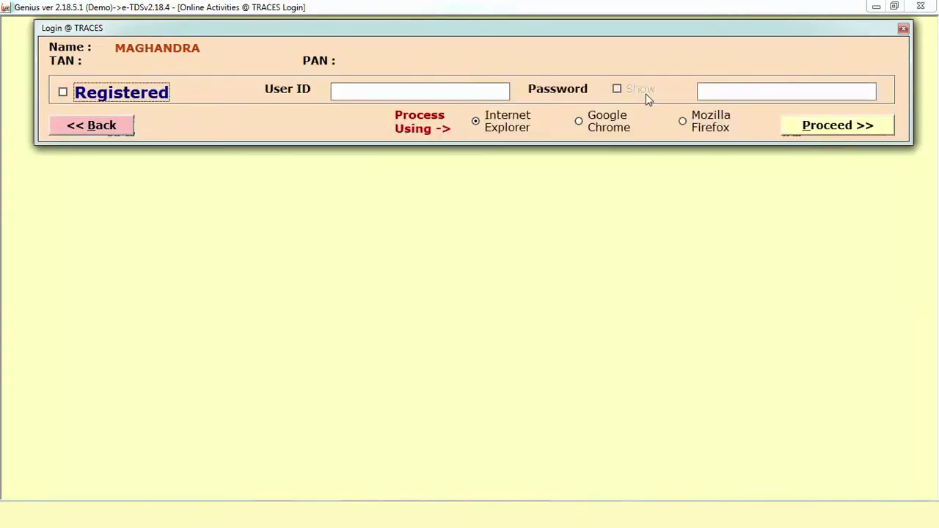
left_click(63, 94)
left_click(122, 132)
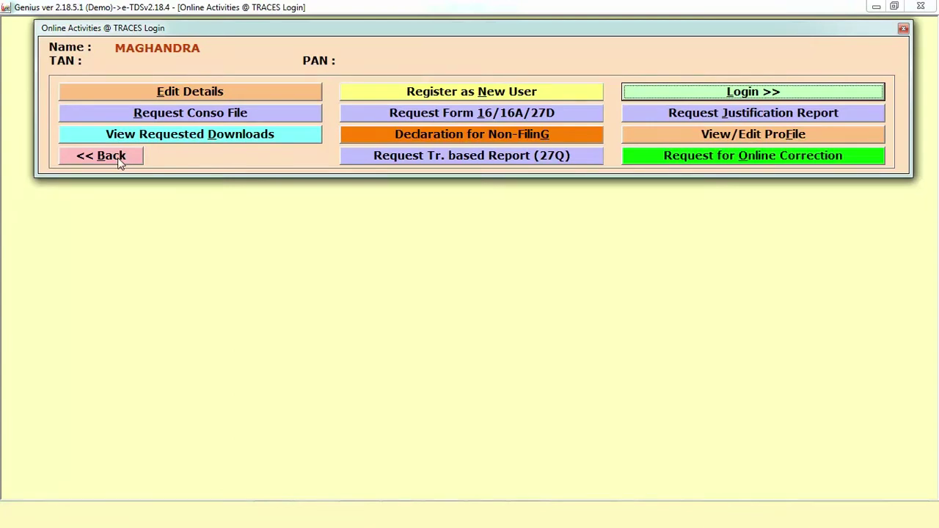
left_click(120, 158)
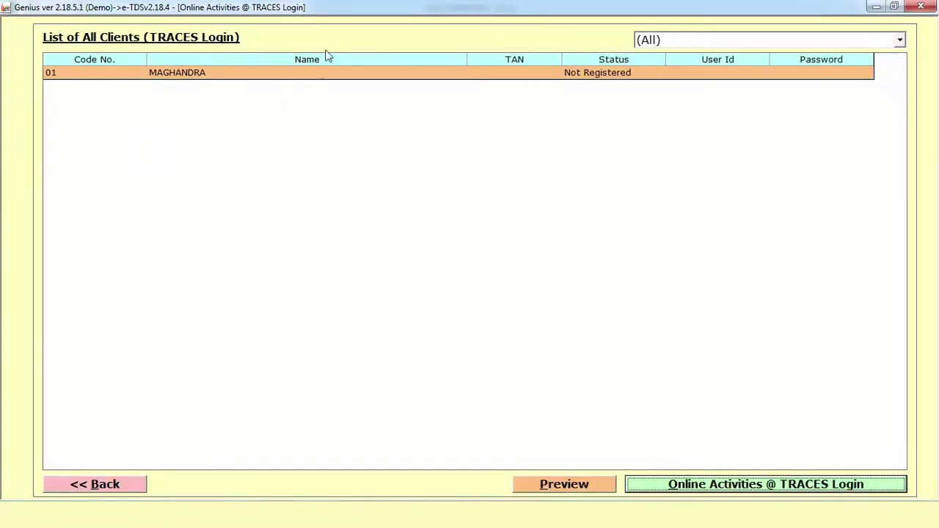
Step: Review the TRACES request options for client 01, including Request Conso File, and return to the main menu
left_click(804, 490)
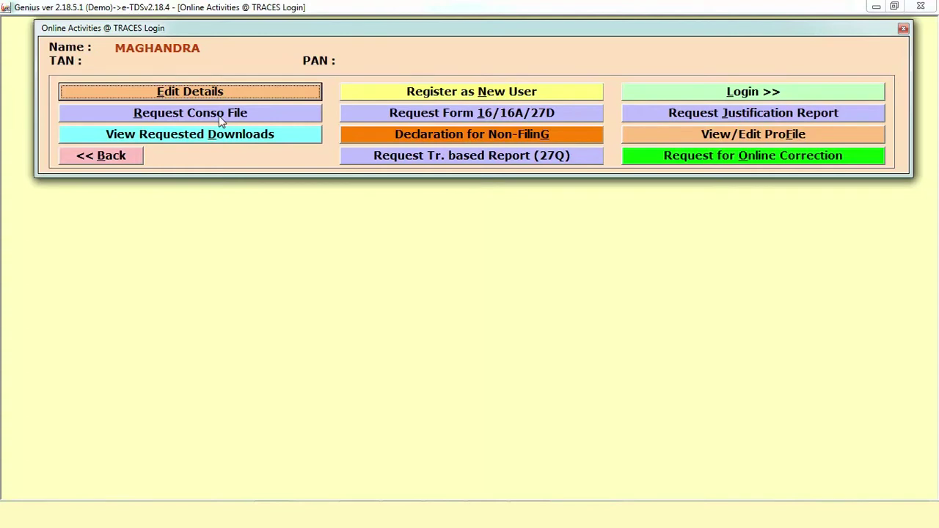
left_click(120, 159)
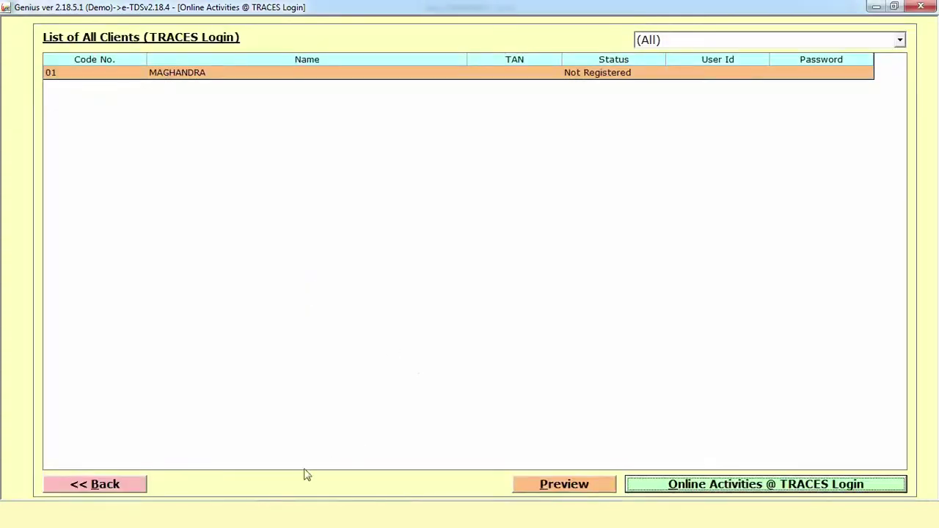
left_click(123, 483)
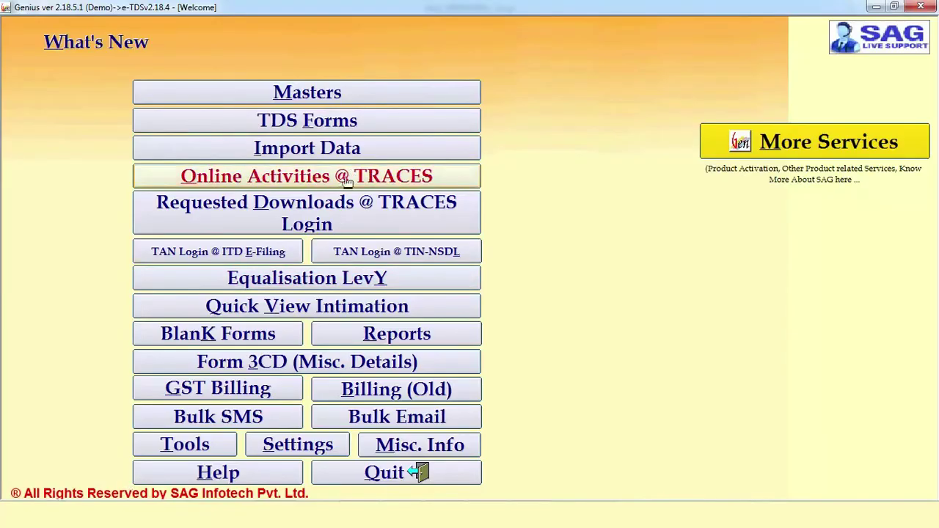
Step: Open the TRACES requested downloads for client 01 and restrict the filters to financial year 2018-19, quarter Q1 and form type 24Q
left_click(368, 213)
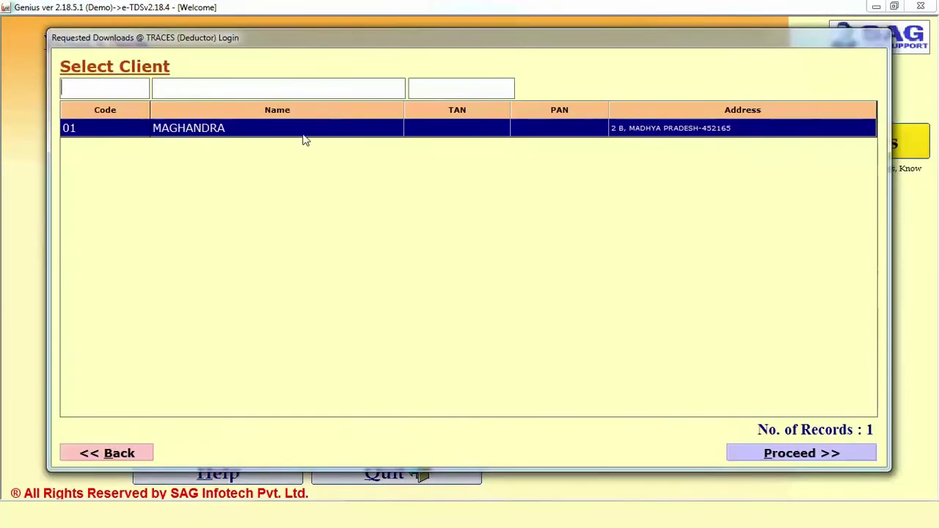
double_click(305, 134)
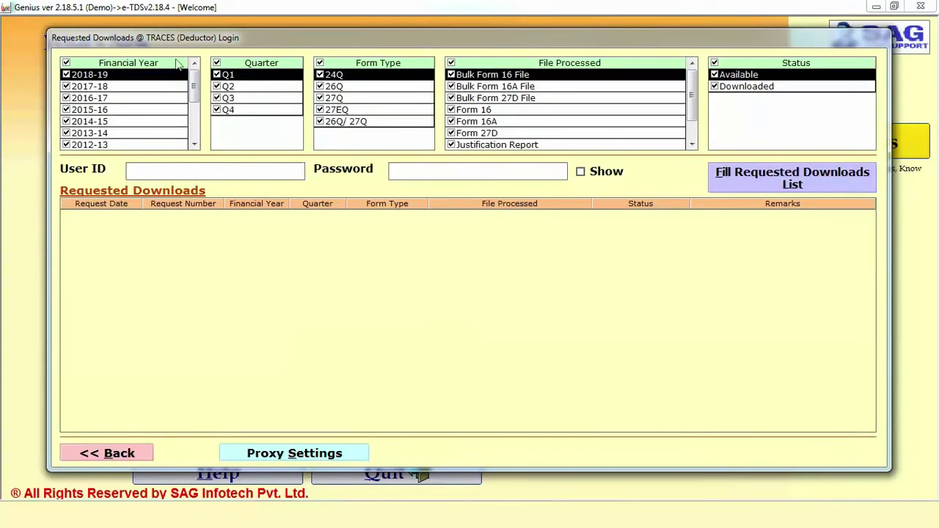
left_click(66, 62)
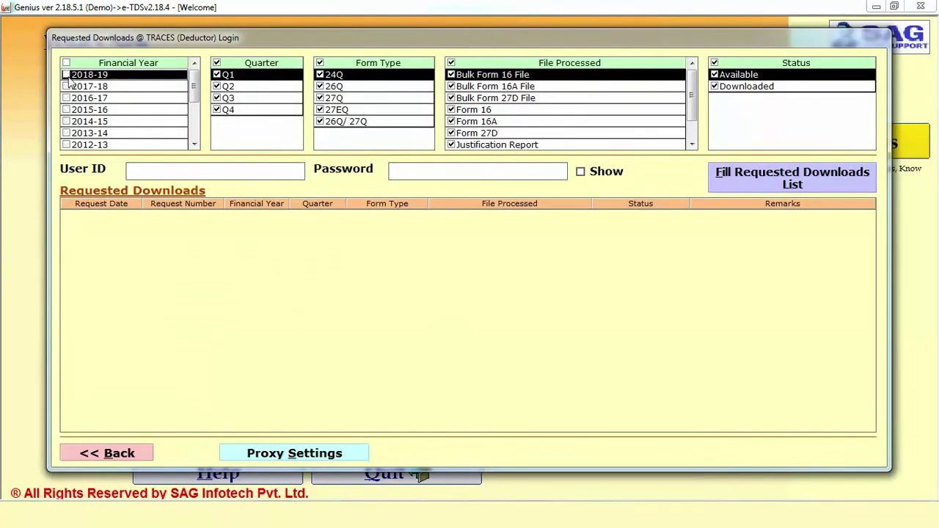
left_click(66, 74)
left_click(216, 62)
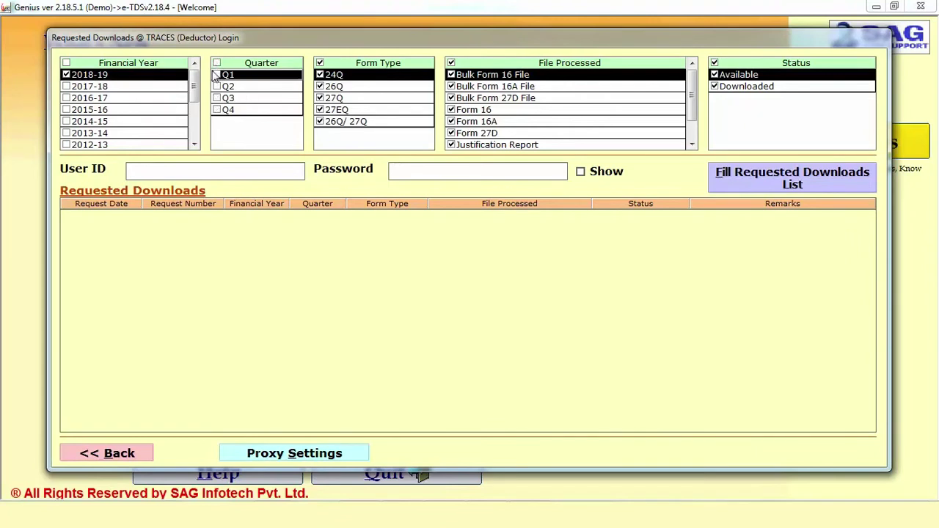
left_click(216, 74)
left_click(320, 63)
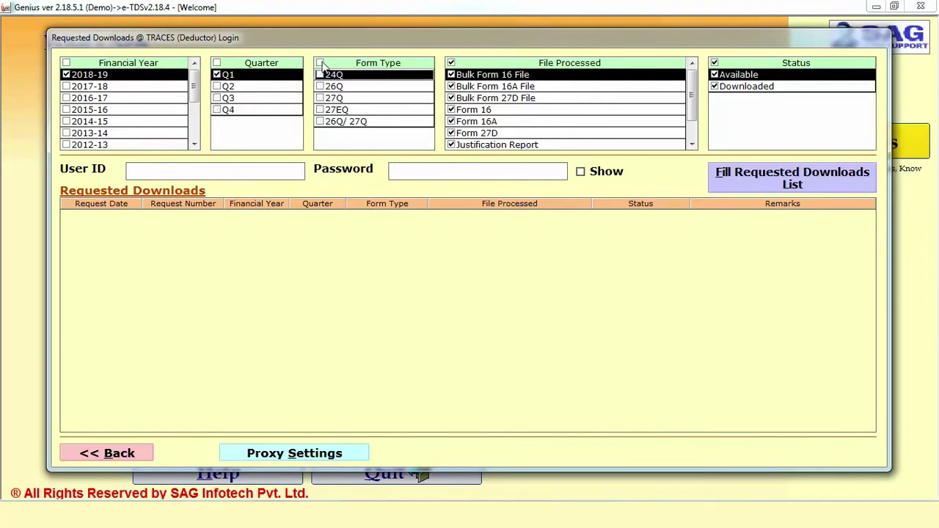
Step: Try to fill the requested downloads list without a user ID, acknowledge the alert, and return to the main menu
left_click(773, 185)
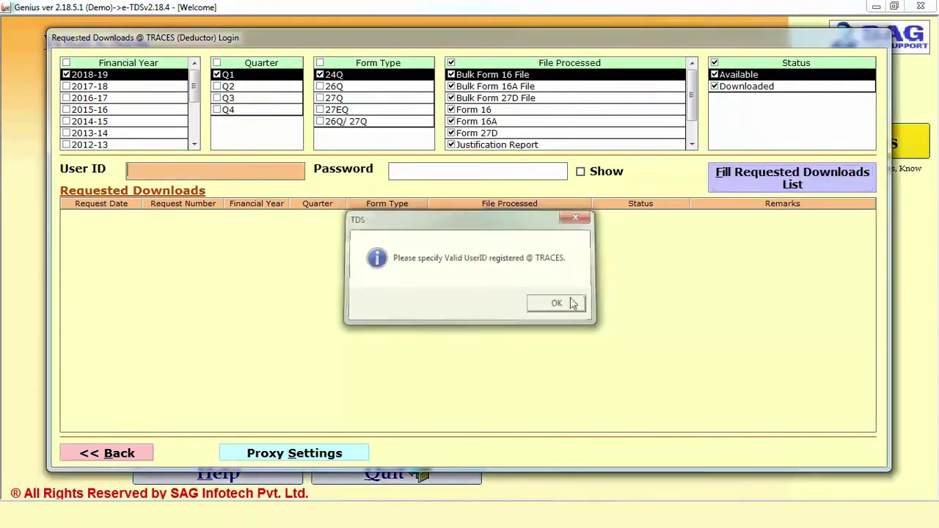
left_click(555, 305)
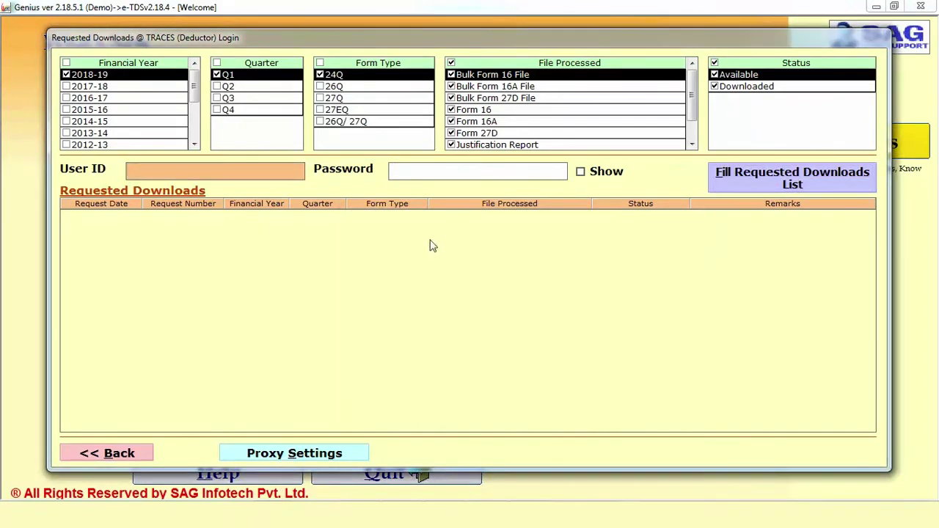
left_click(132, 456)
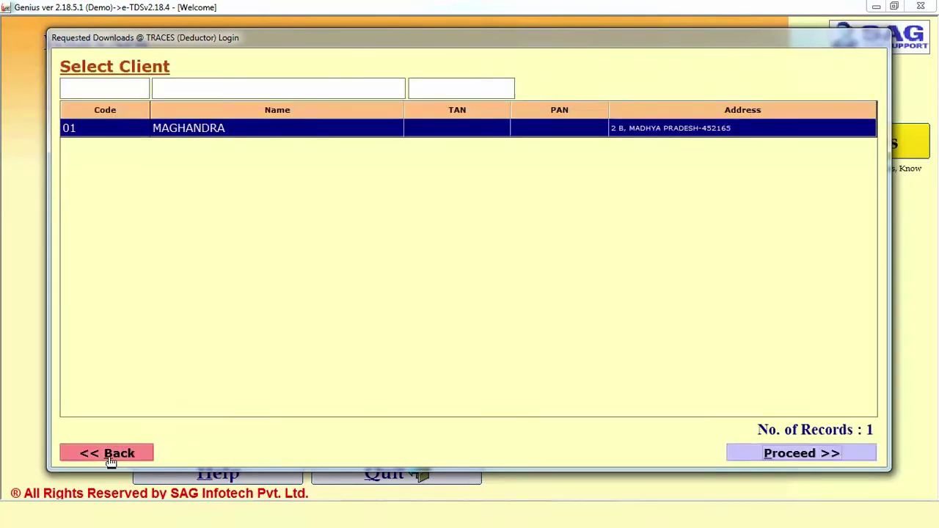
left_click(108, 455)
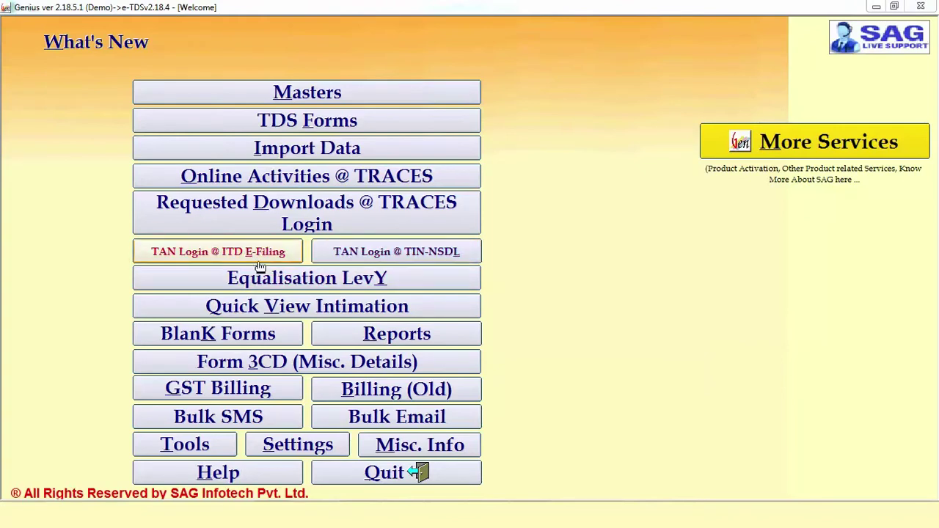
Step: Check the intimation file selection without choosing a file, and look through the blank forms offered under Form 24 (Salary)
left_click(269, 314)
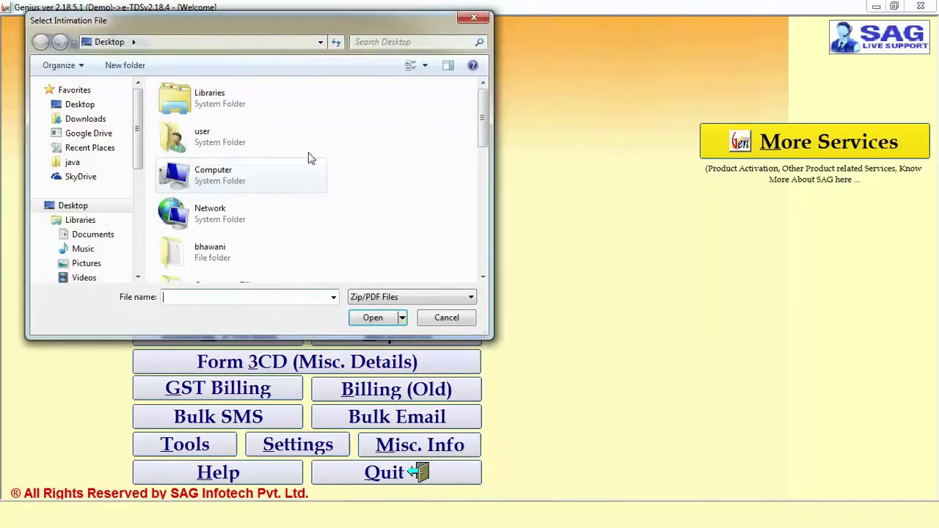
left_click(473, 17)
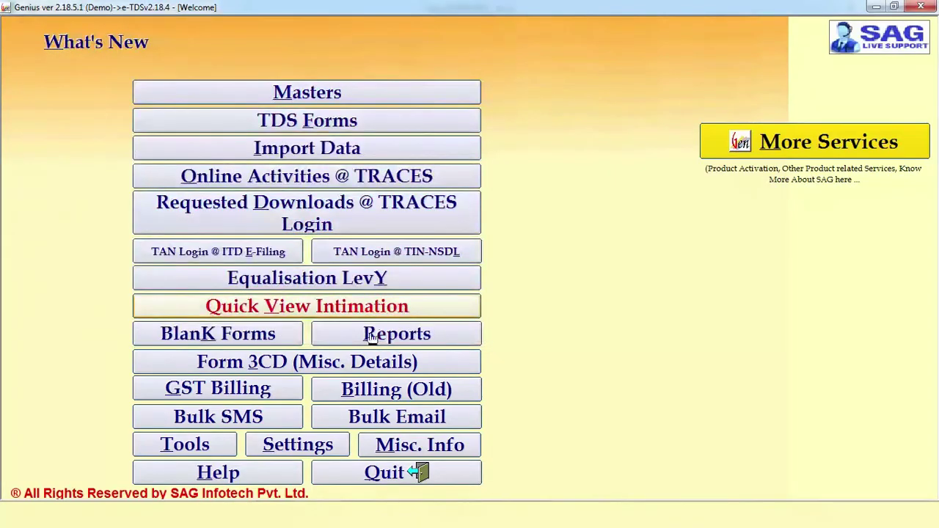
left_click(265, 339)
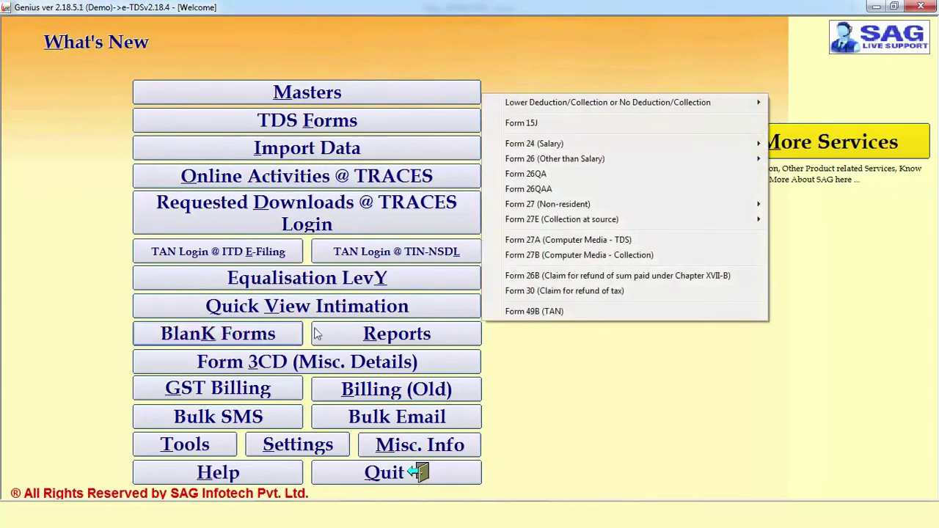
mouse_move(572, 145)
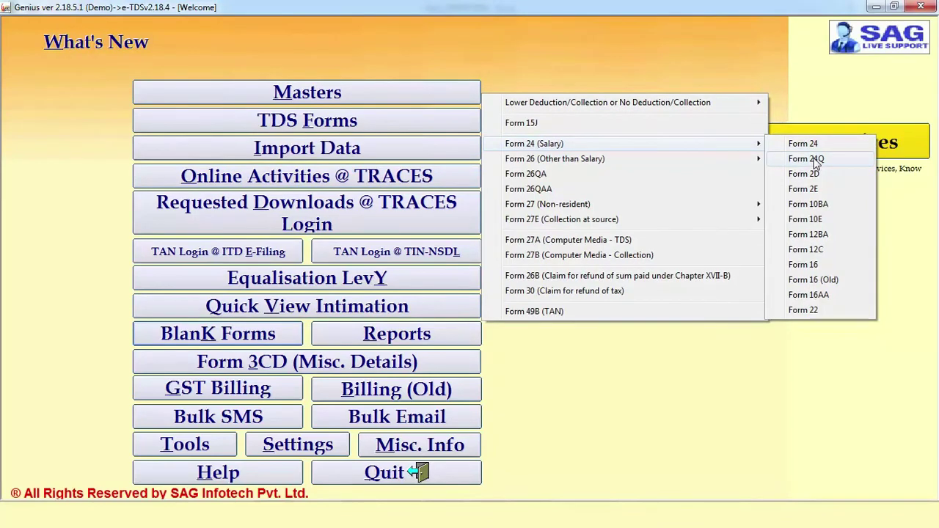
left_click(576, 398)
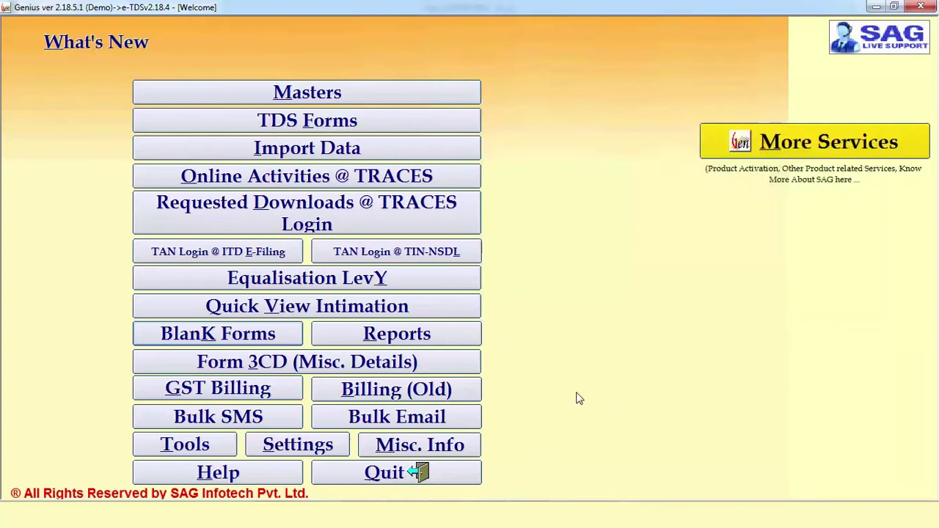
Step: Review the type and status of return filters in the TDS return filing register, and go back to the main menu
left_click(382, 335)
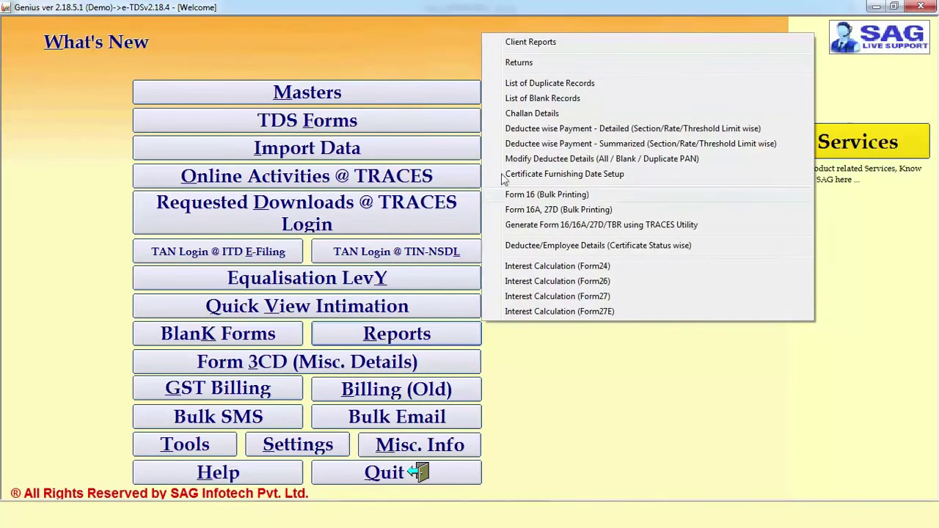
left_click(555, 67)
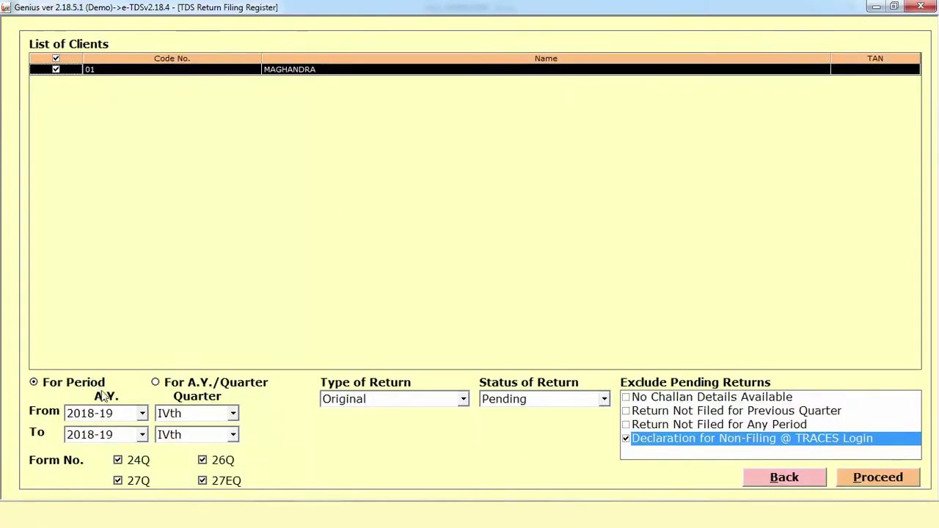
left_click(463, 399)
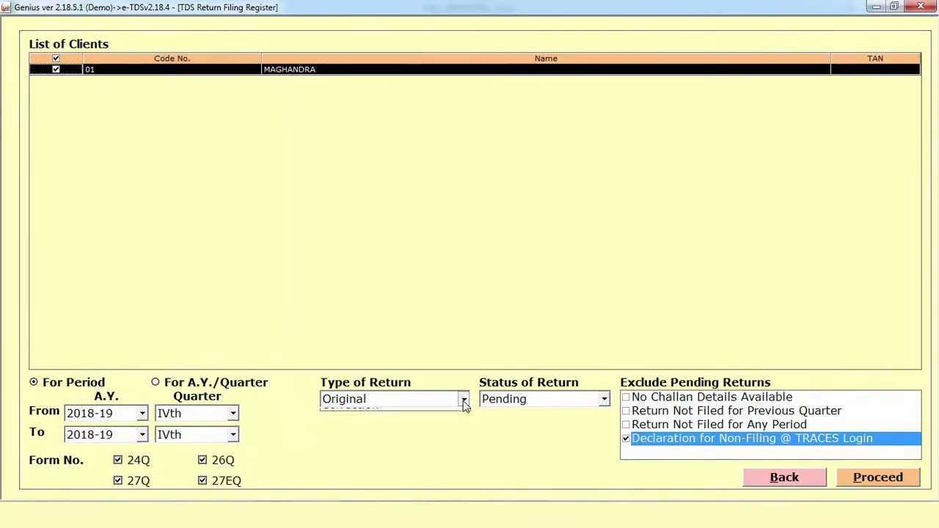
left_click(603, 400)
left_click(603, 399)
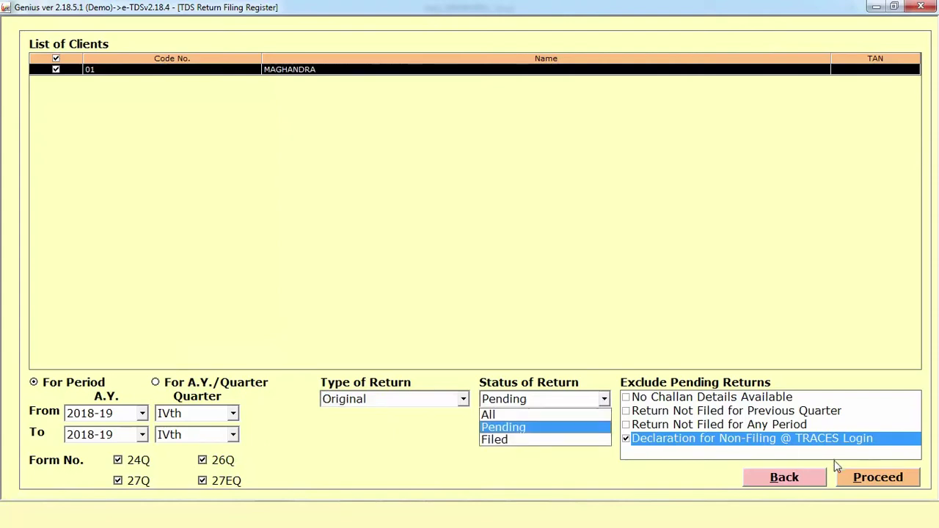
left_click(779, 484)
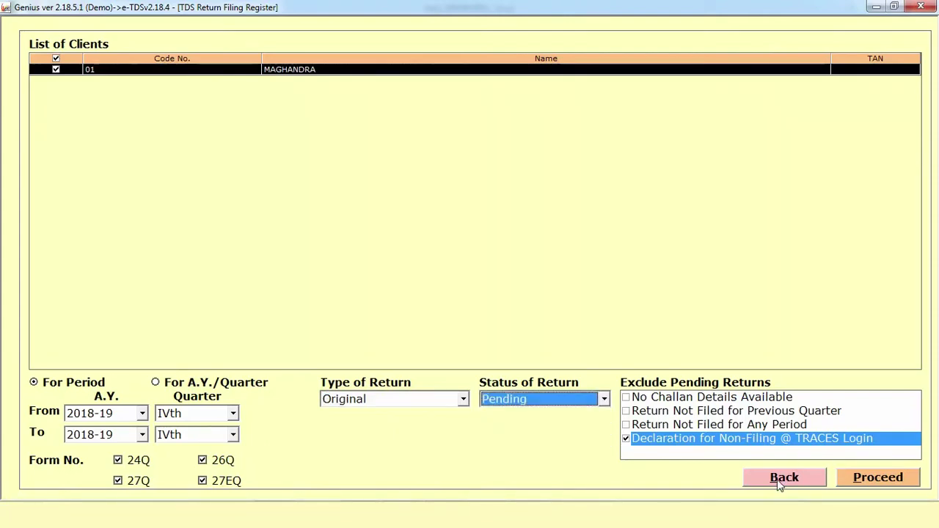
left_click(782, 477)
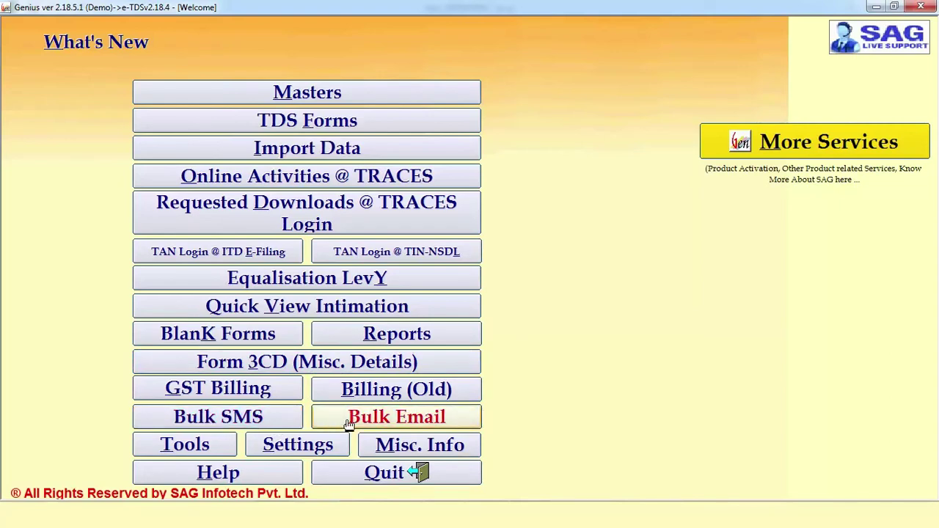
Step: Look over the bulk SMS form for Other Customized Templates, and view the available bulk email options
left_click(276, 425)
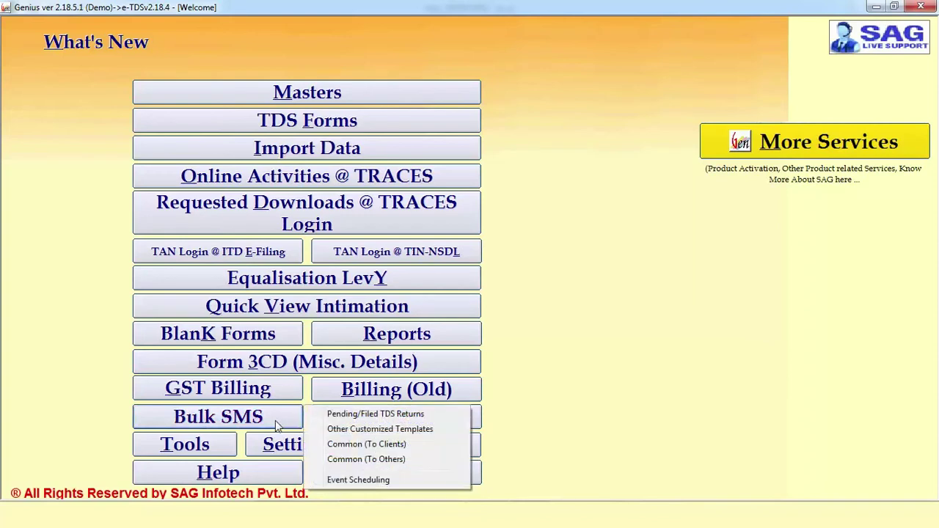
left_click(365, 434)
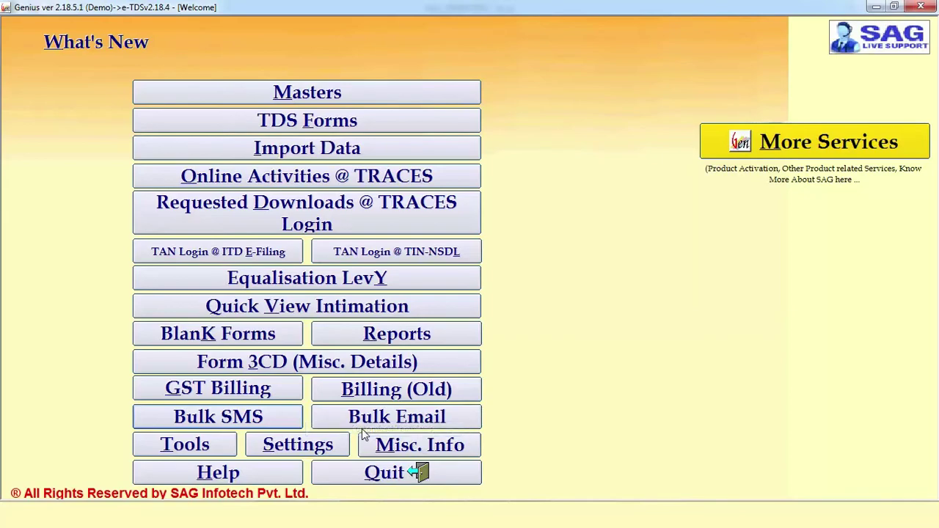
left_click(189, 415)
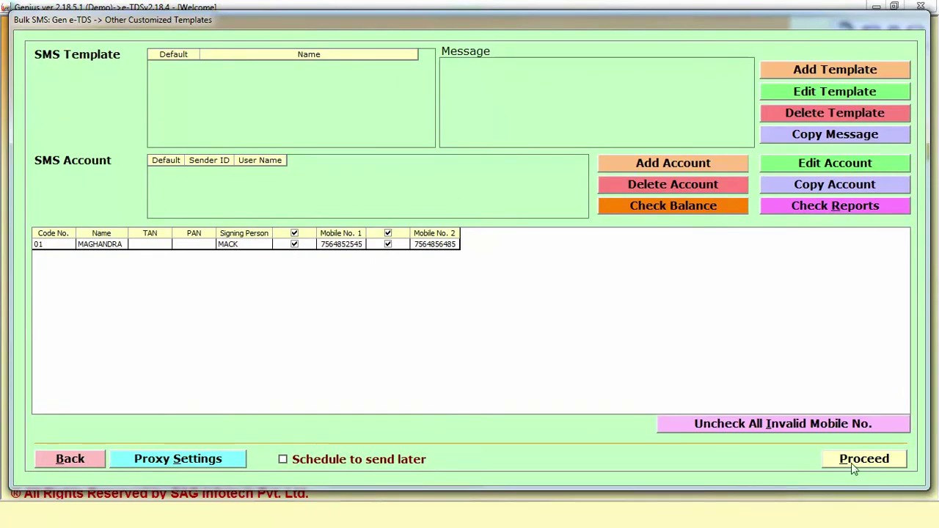
left_click(71, 465)
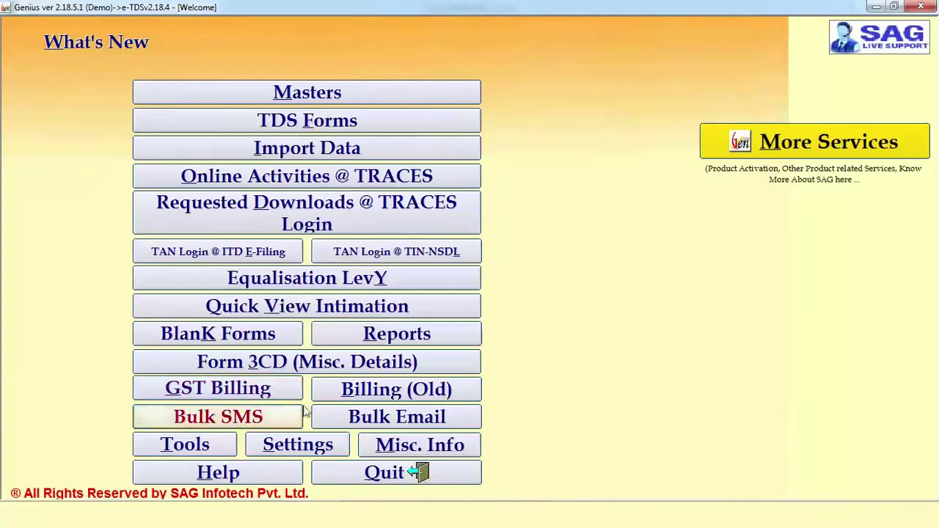
left_click(341, 424)
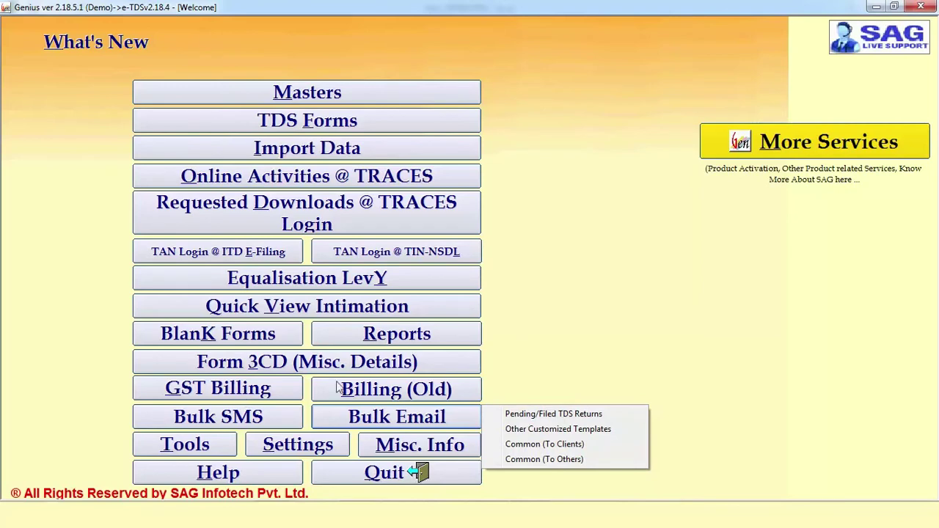
Step: Create and save a company named SAG in the old billing module
left_click(373, 394)
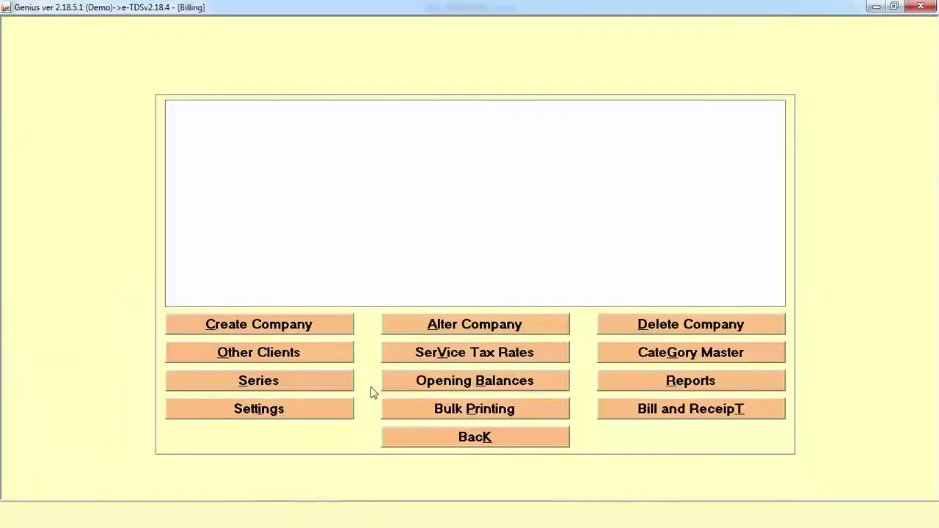
left_click(320, 330)
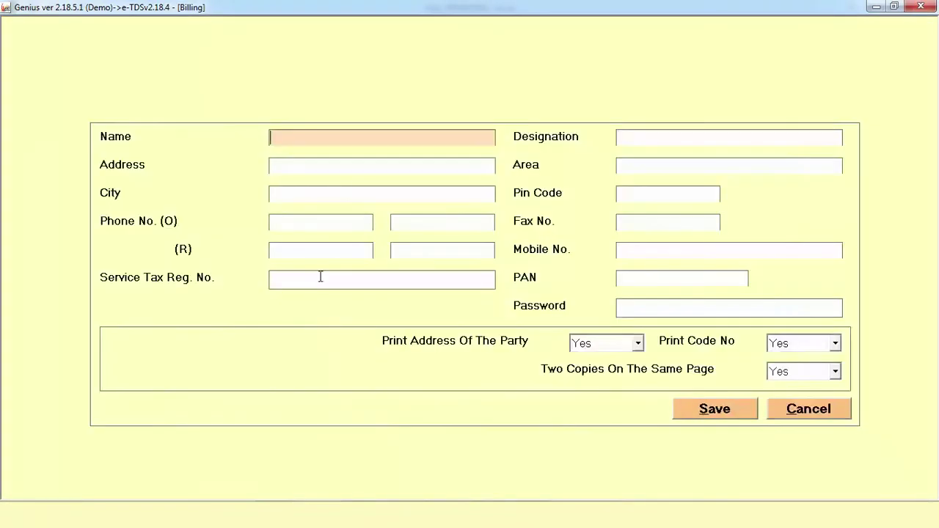
type("SAG")
left_click(707, 406)
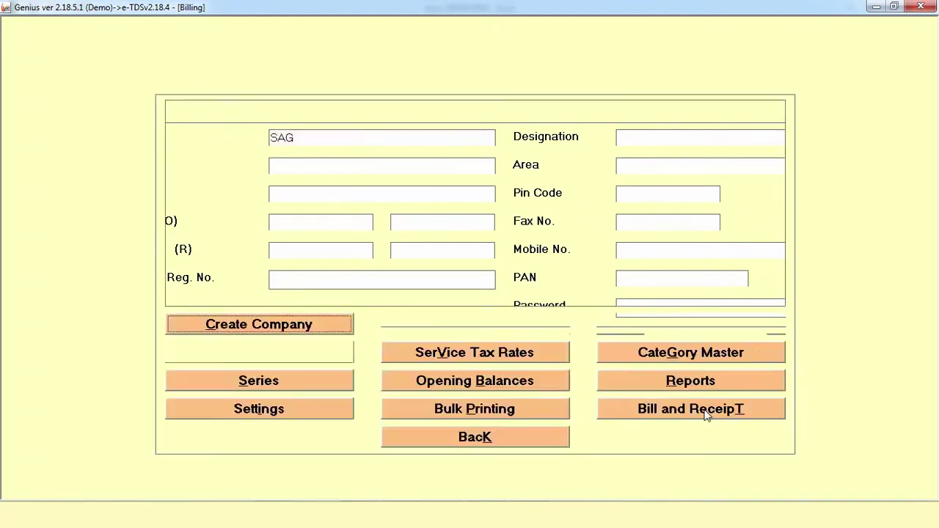
Step: Start a new bill for financial year 2018-2019 under company SAG with client 01 as the party
double_click(398, 107)
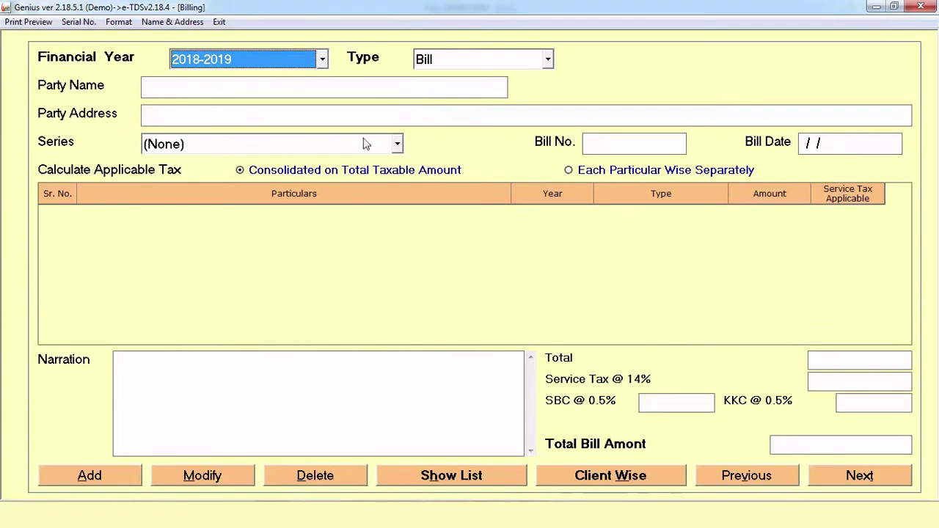
left_click(111, 485)
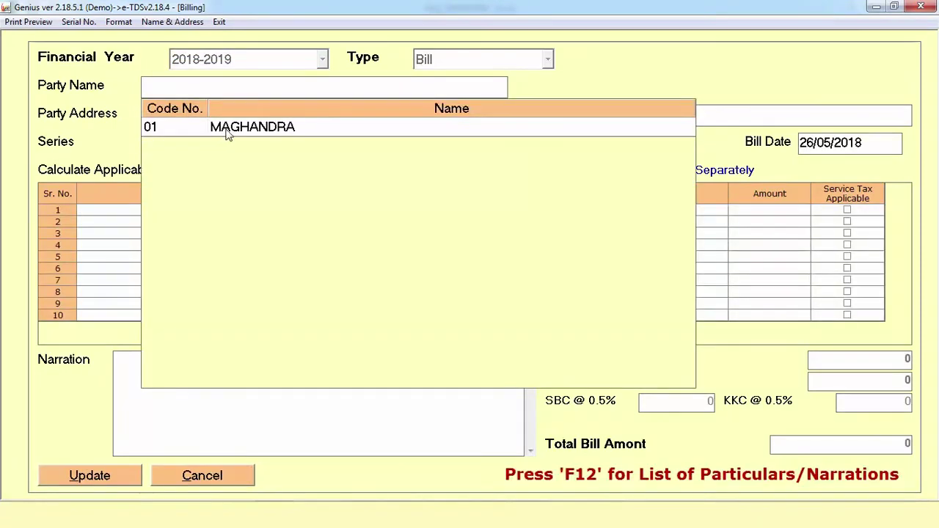
left_click(232, 129)
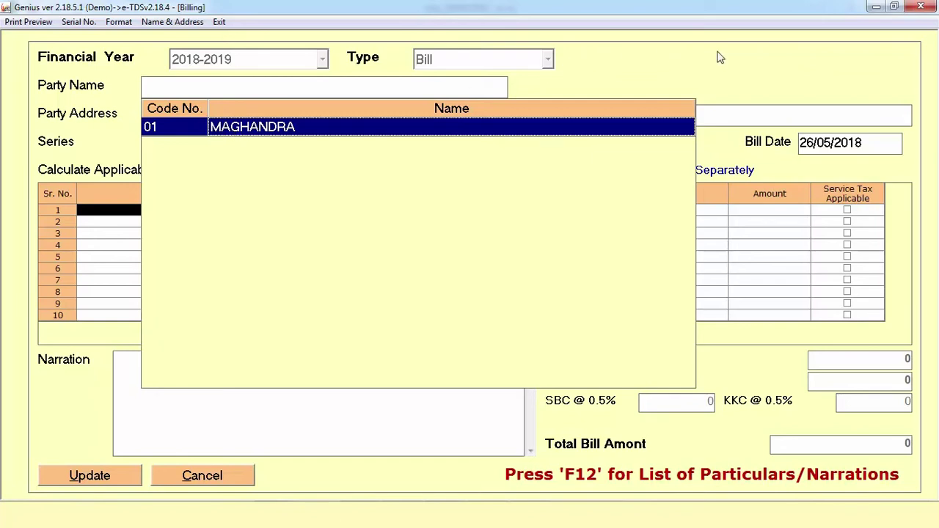
key("Return")
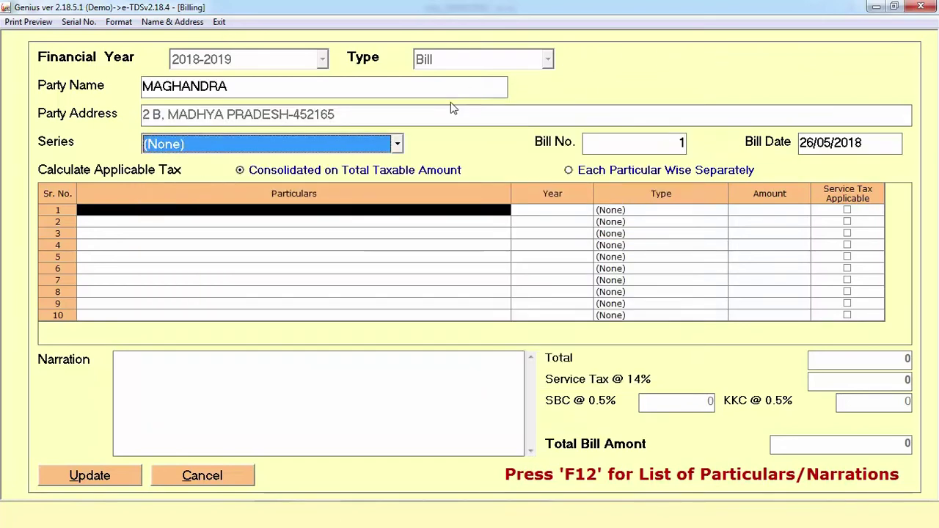
Step: Enter "tds filing" as the bill's first particular and set its year to 2018-2019
left_click(403, 210)
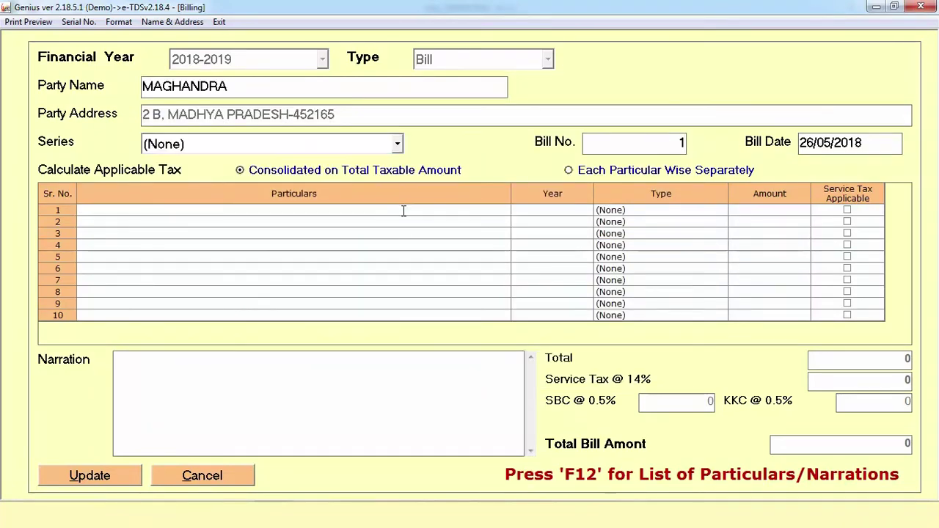
type("t")
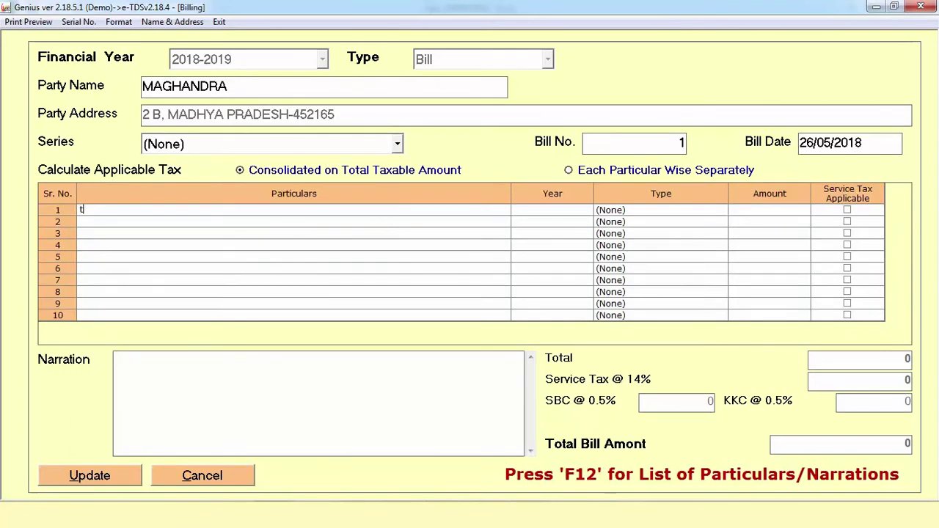
type("ds filing")
left_click(548, 210)
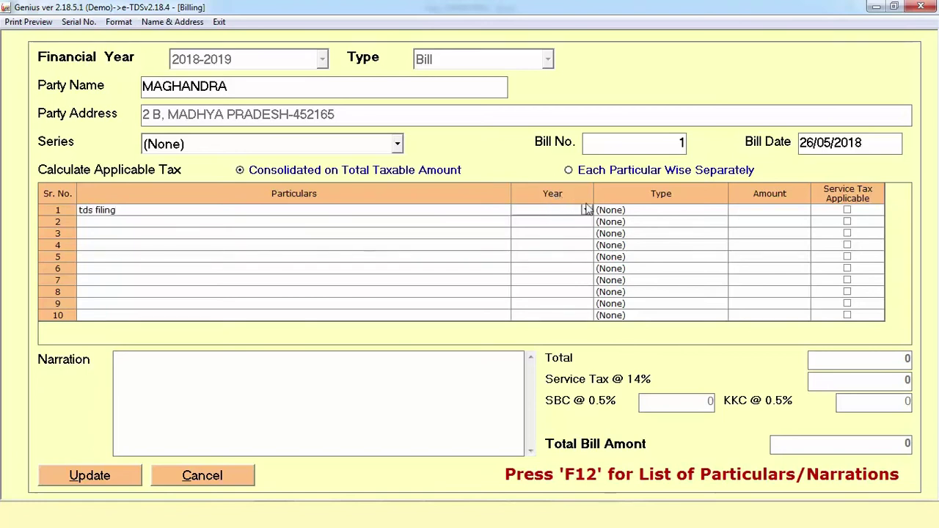
left_click(587, 209)
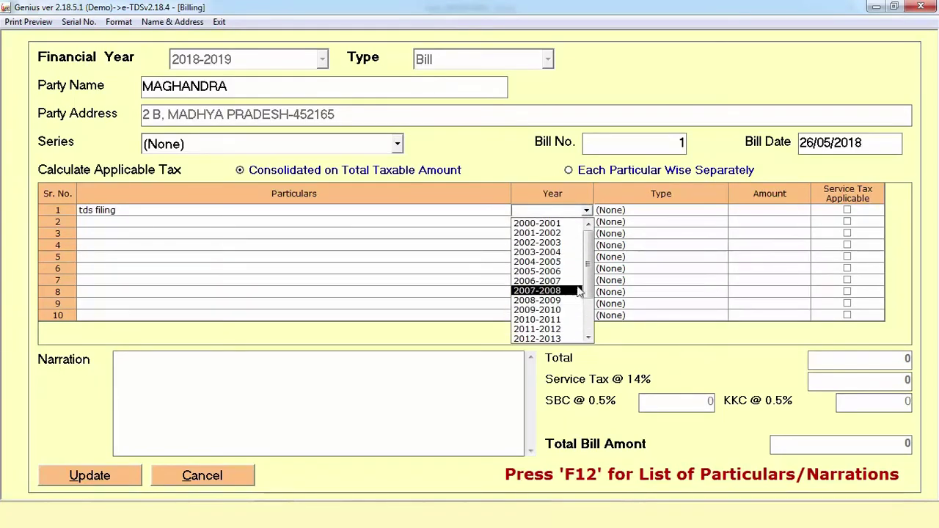
left_click_drag(591, 284, 591, 327)
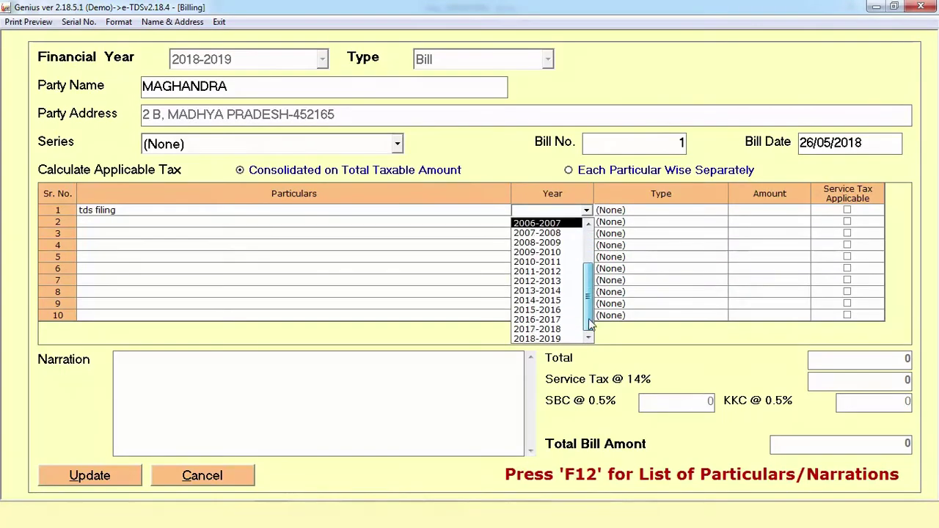
left_click(565, 345)
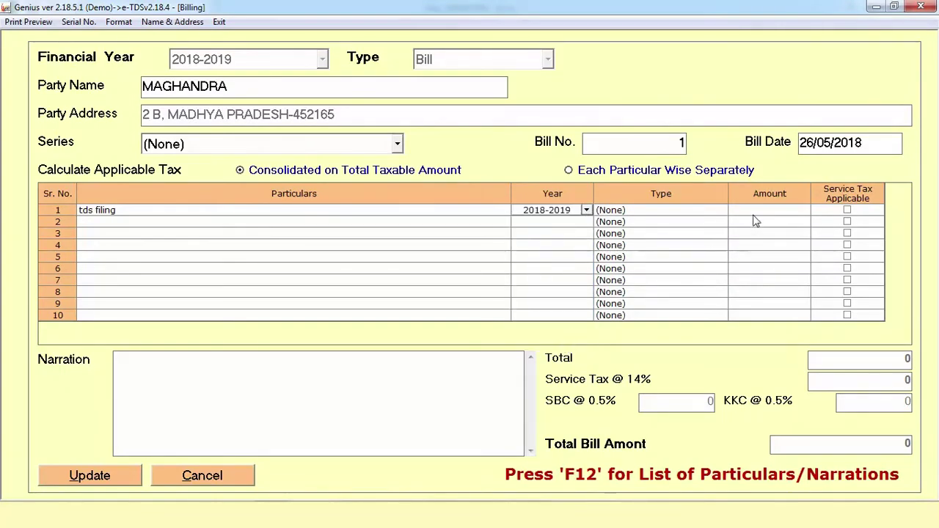
Step: Set the tds filing amount to 25000, and try service tax applicability on that line before switching it off again
left_click(756, 212)
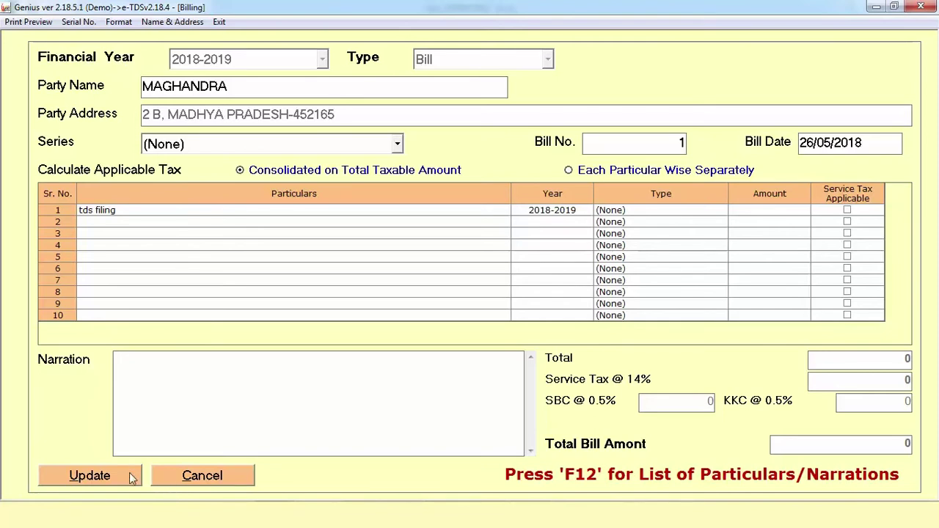
type("25000")
left_click(847, 211)
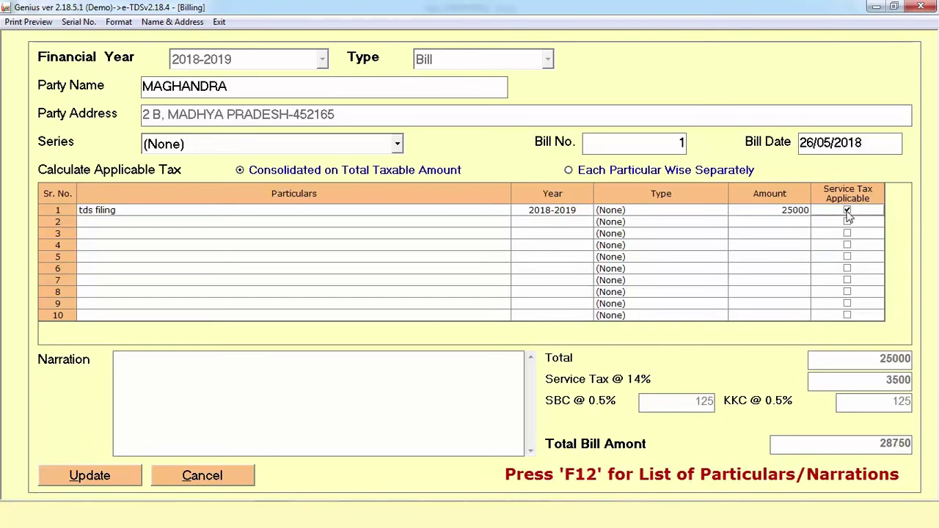
left_click(847, 211)
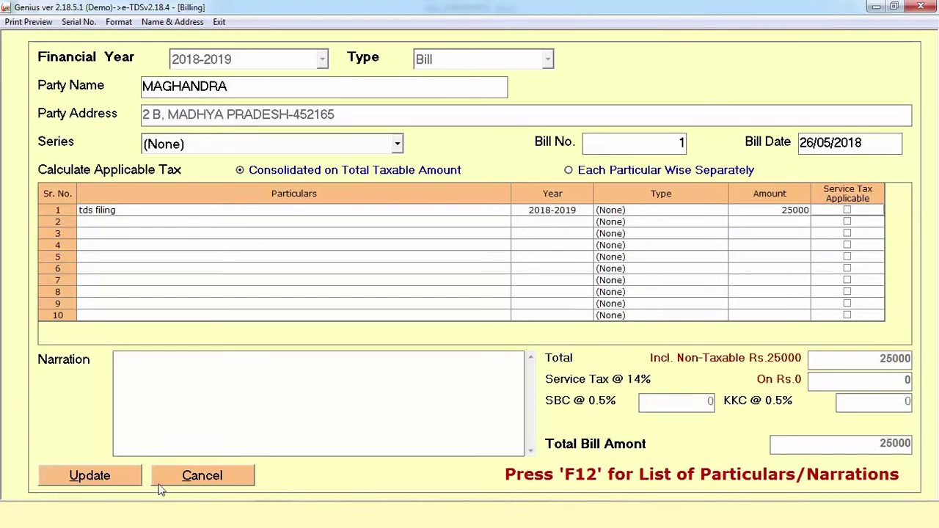
Step: Discard the unsaved bill, exit the SAG company's billing and return to the main menu
left_click(190, 483)
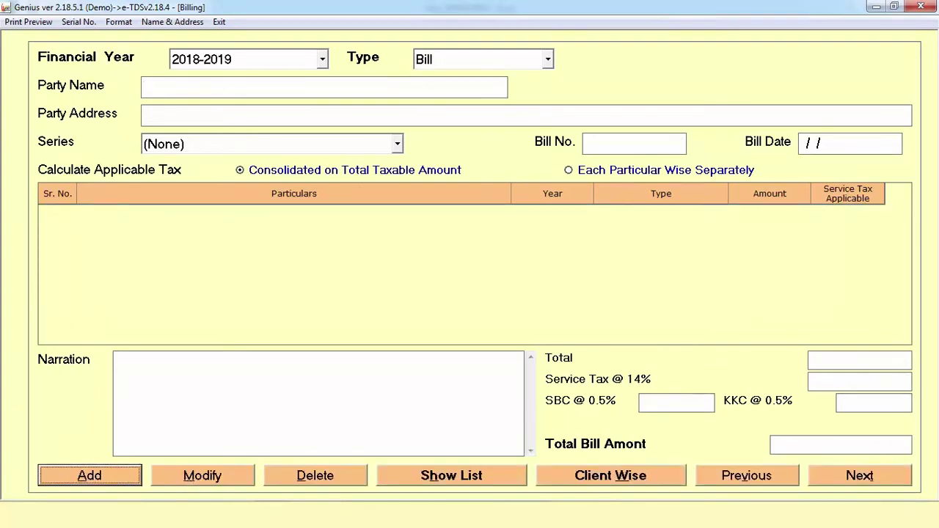
left_click(221, 22)
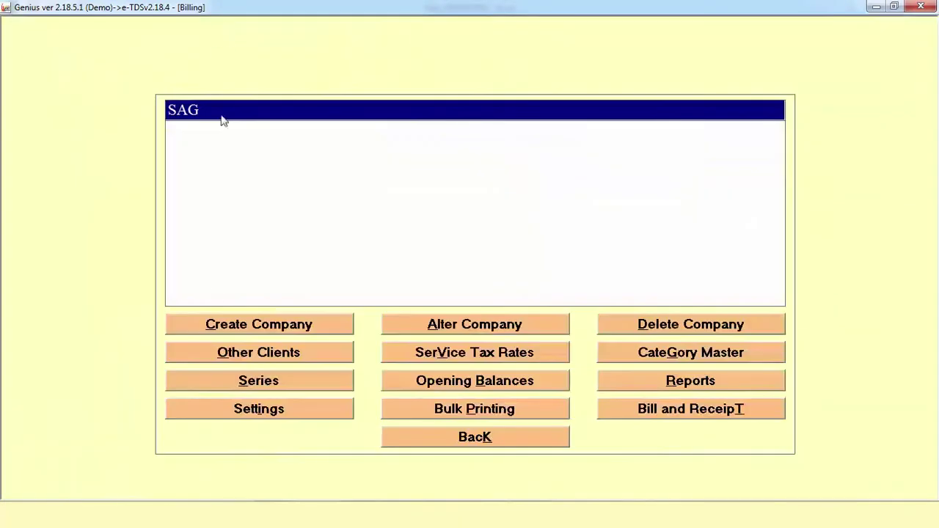
left_click(451, 435)
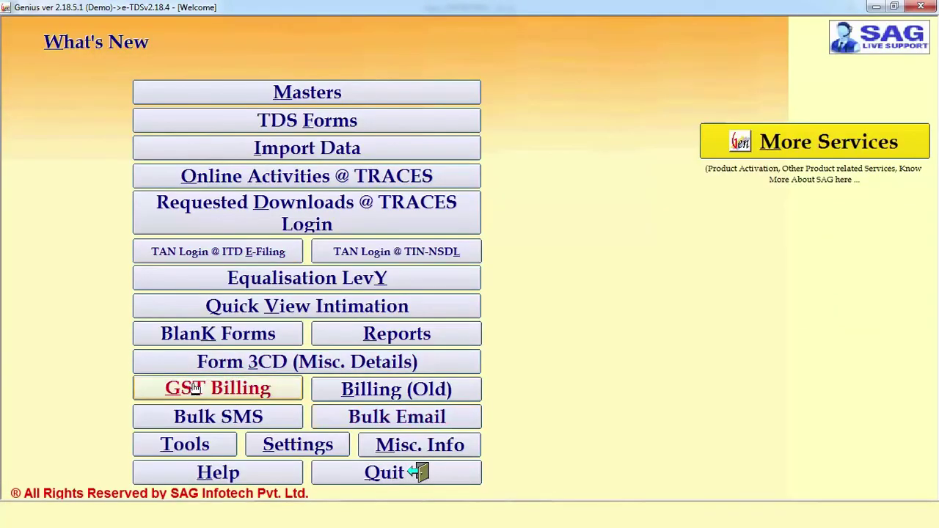
Step: Open GST billing, set the SAG company's state to BIHAR (10) and save the company details
left_click(195, 388)
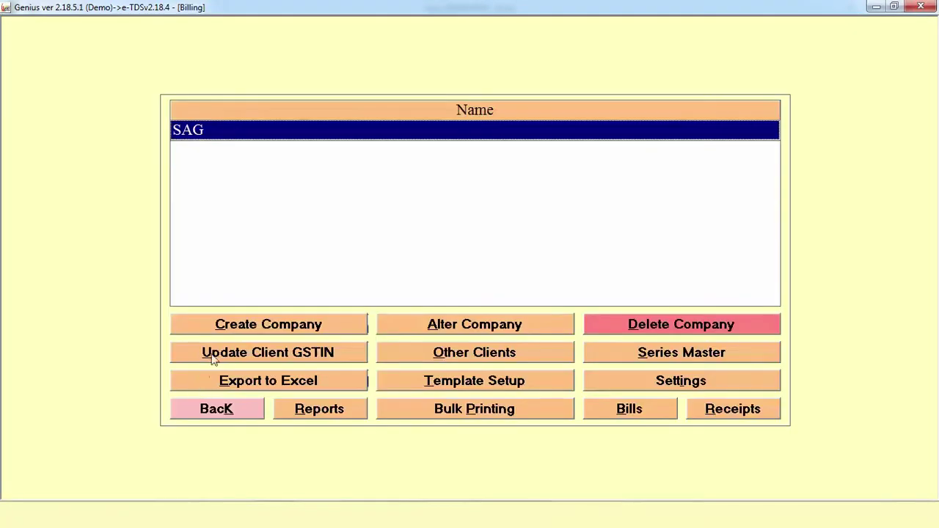
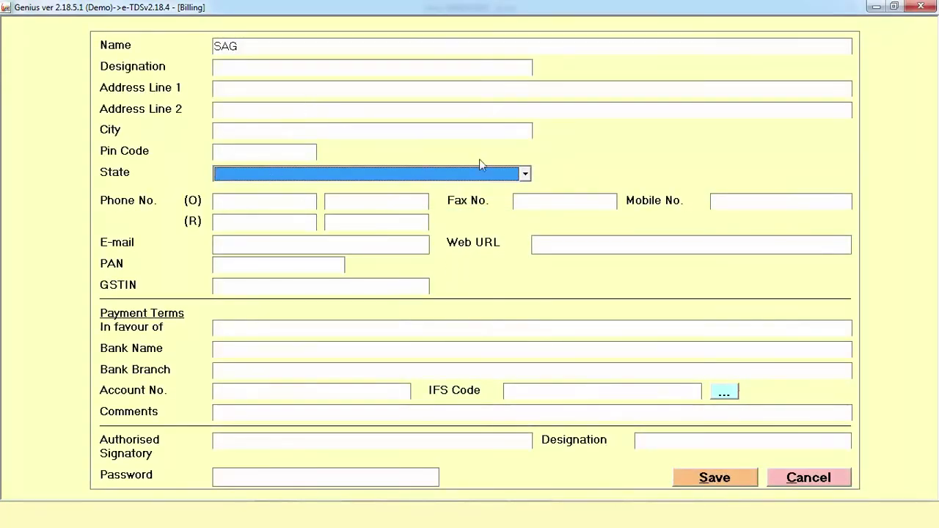
left_click(525, 173)
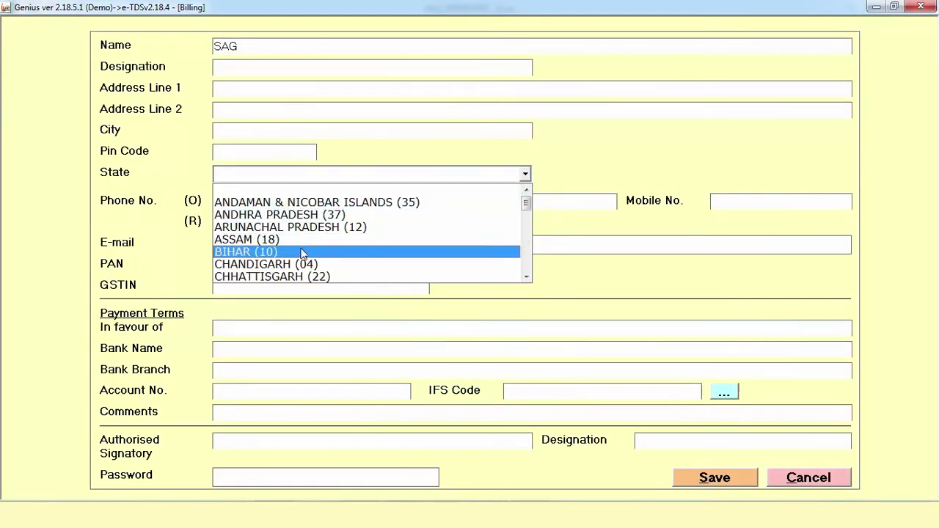
left_click(300, 252)
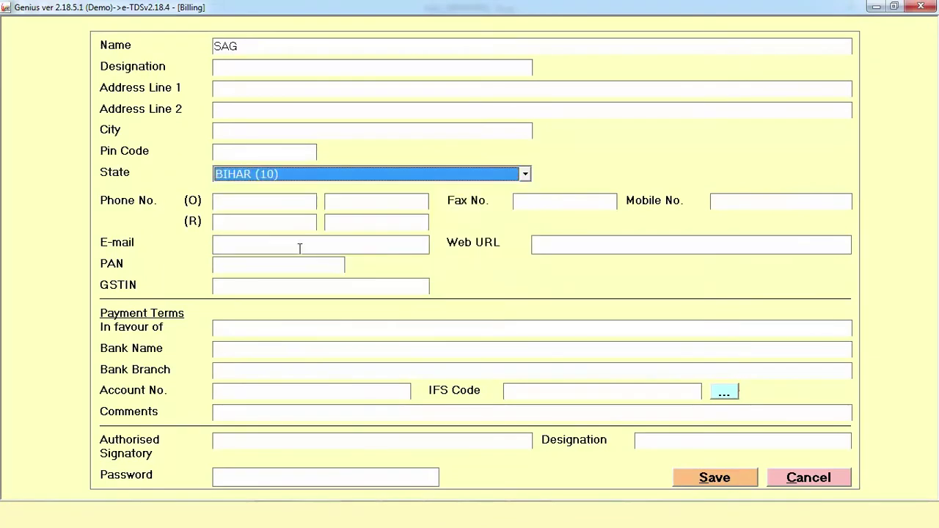
left_click(744, 478)
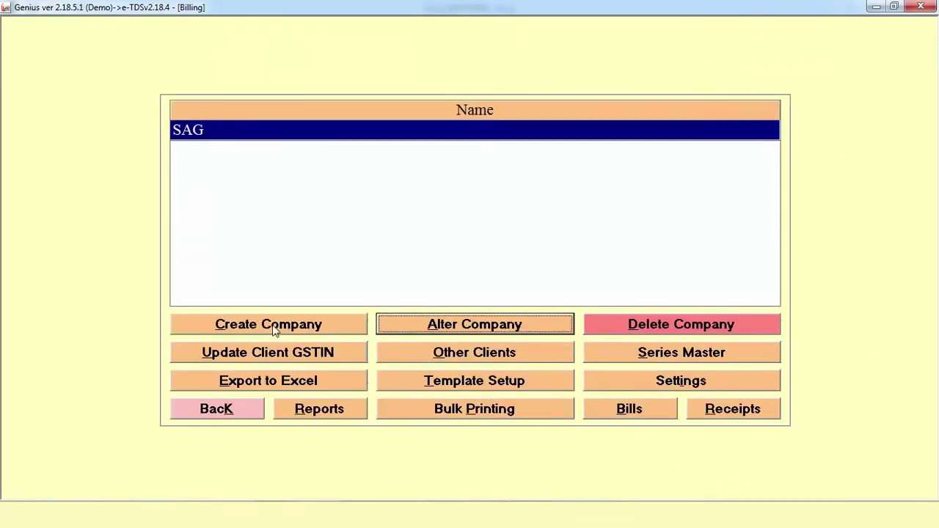
Step: Set the bill/invoice template to Single Copy, with Default (Common for All) as the template scope
double_click(308, 137)
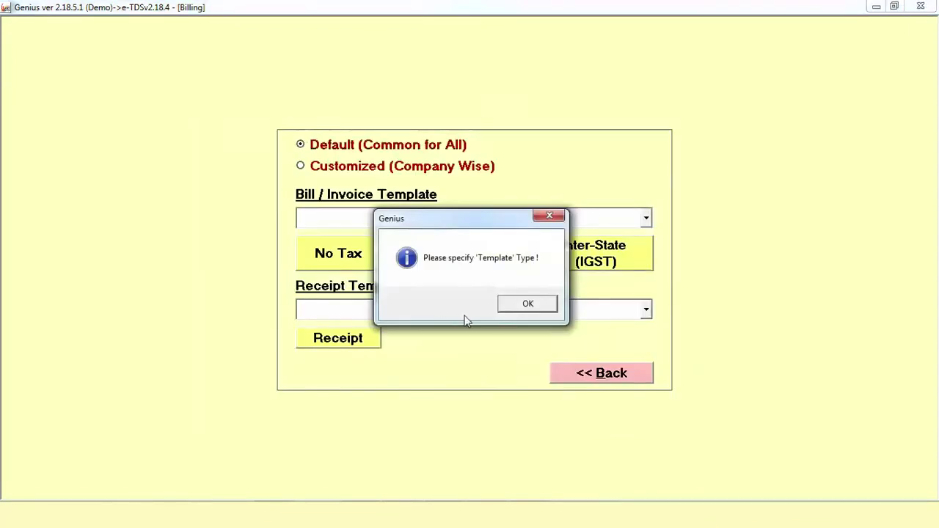
left_click(515, 308)
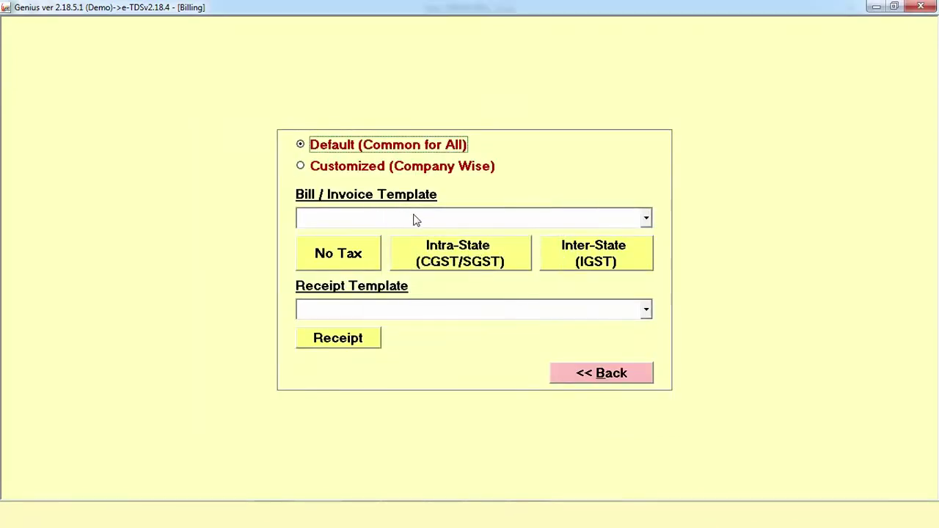
left_click(649, 219)
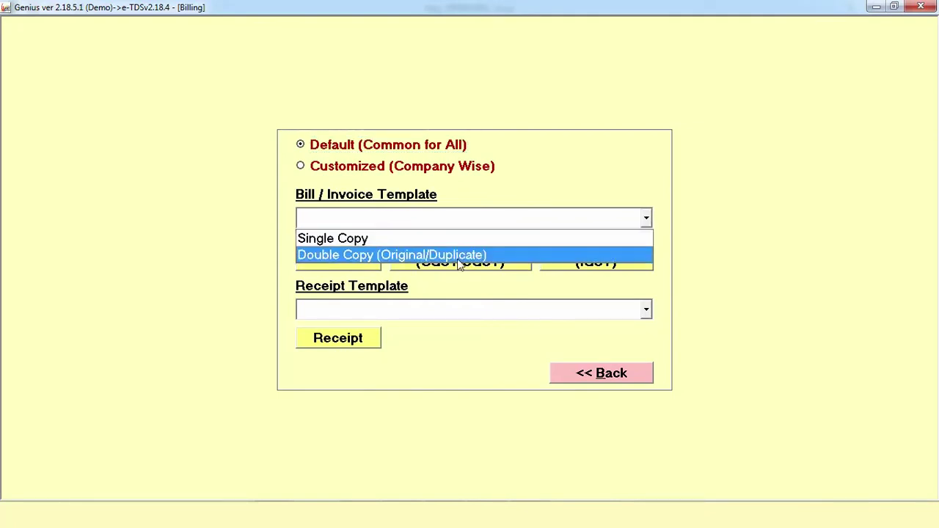
left_click(464, 239)
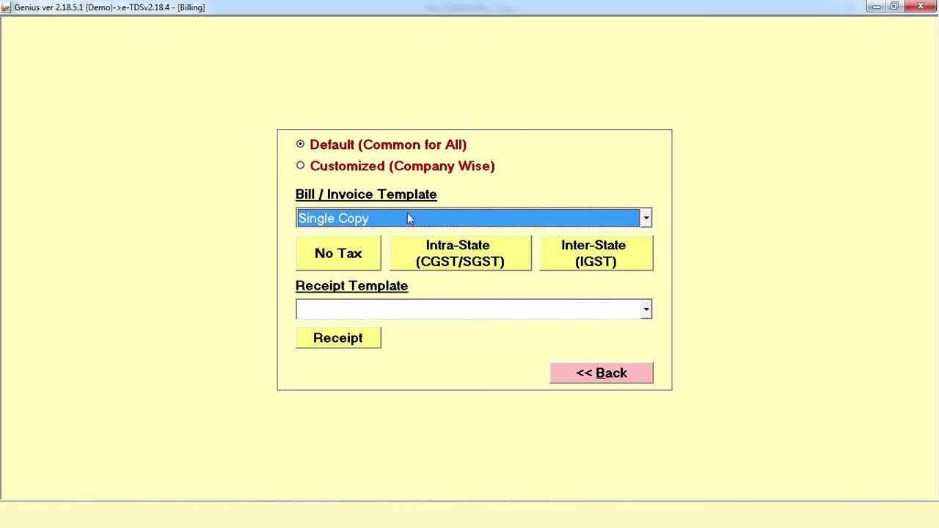
left_click(376, 168)
left_click(377, 148)
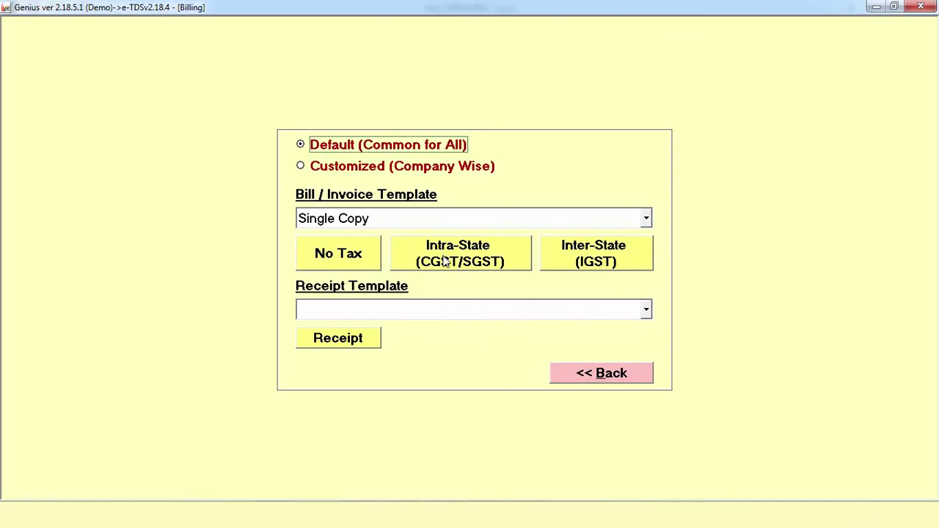
Step: View the Inter-State (IGST) bill template, then set the receipt template to Single Copy and leave the template setup
left_click(590, 265)
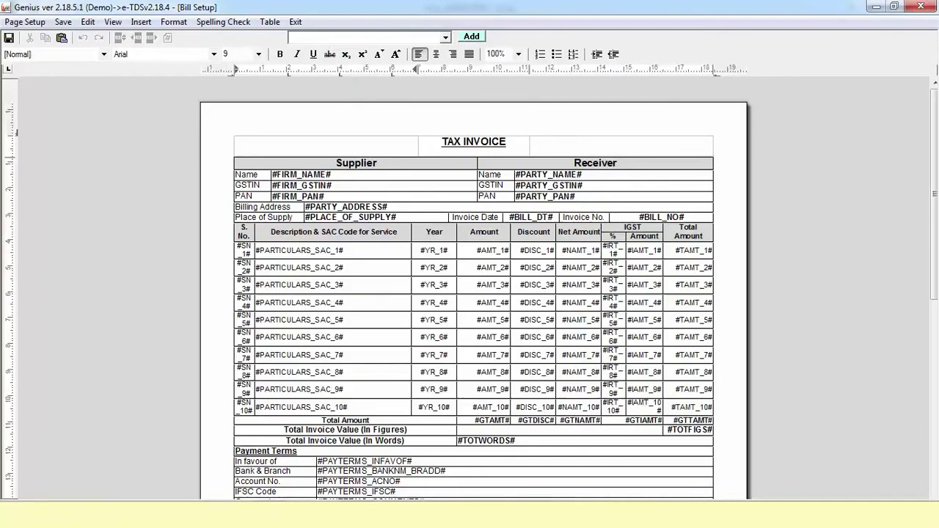
left_click(294, 22)
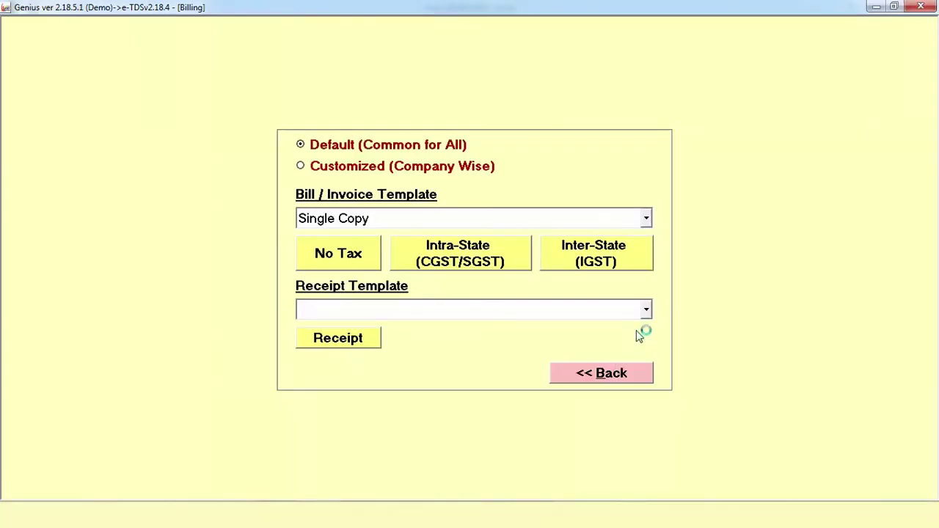
left_click(645, 310)
left_click(578, 329)
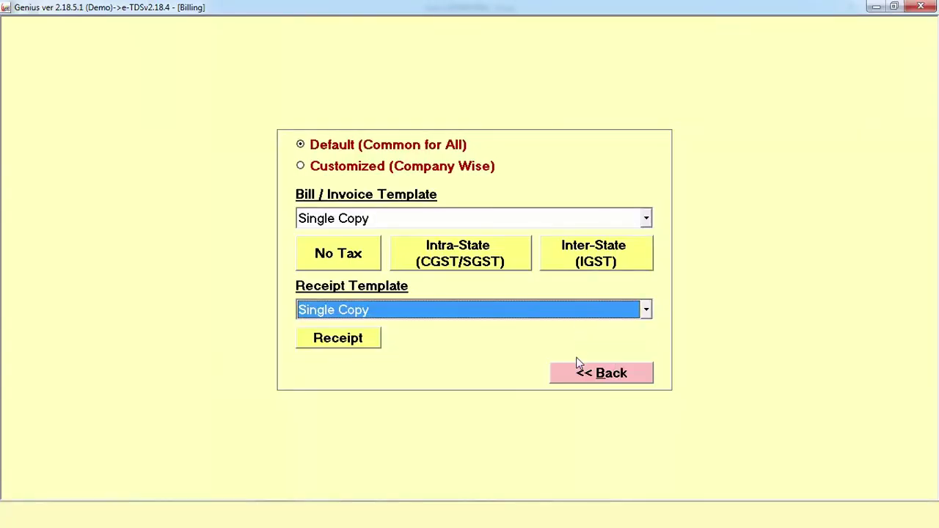
left_click(576, 371)
Step: Start a new GST bill for financial year 2018-19 under company SAG with client 01 as the receiver
left_click(331, 137)
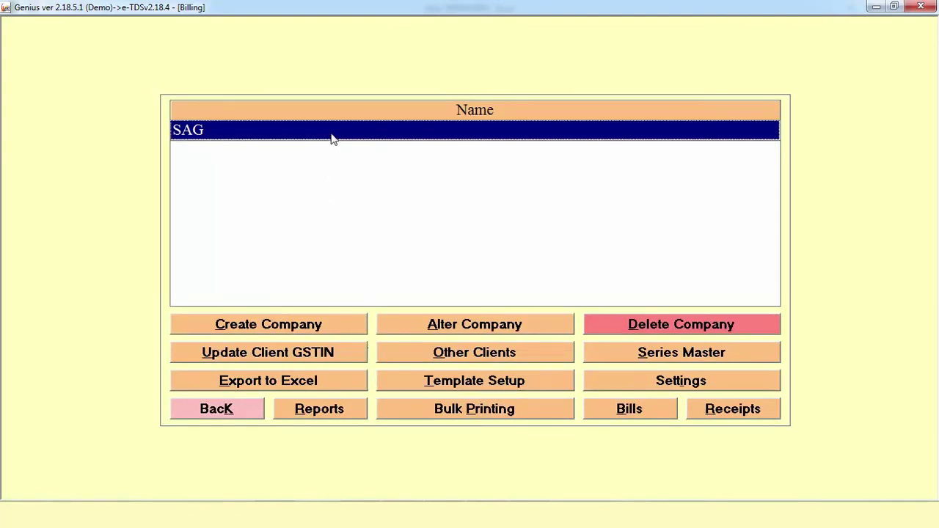
double_click(333, 137)
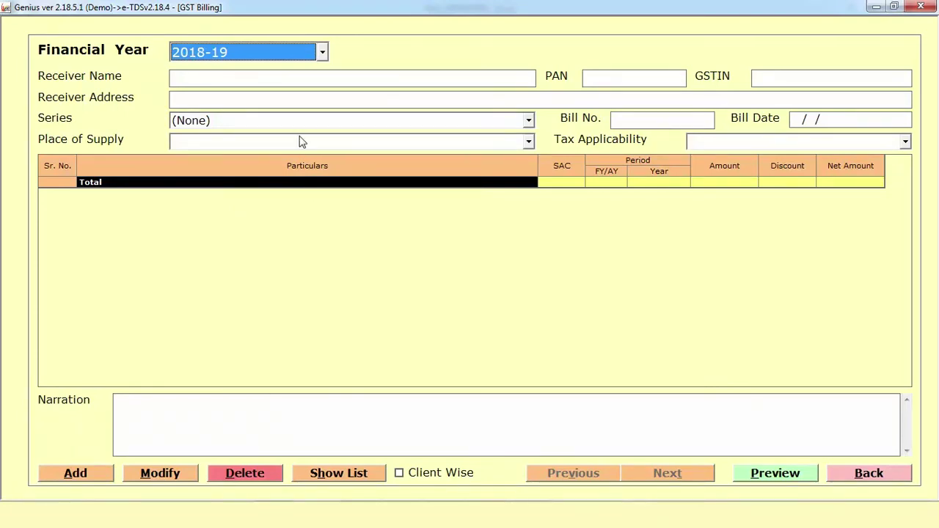
left_click(76, 473)
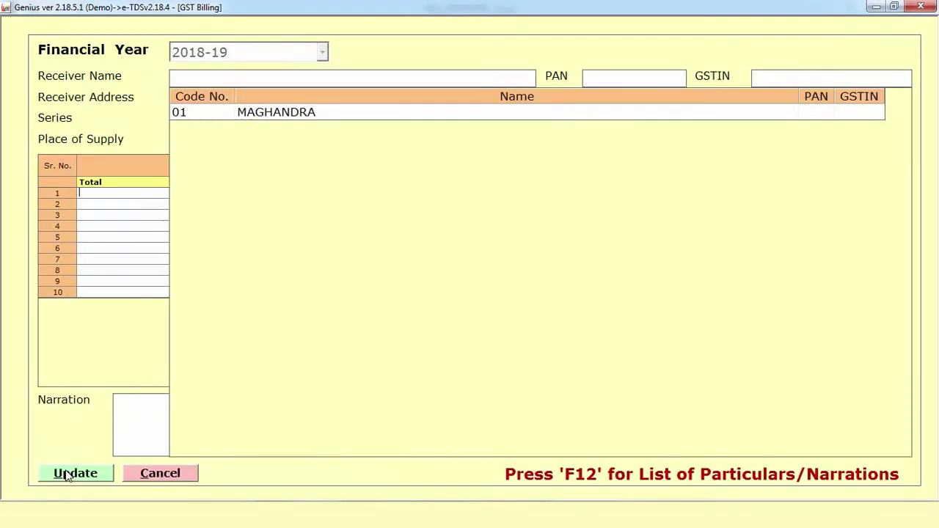
left_click(359, 112)
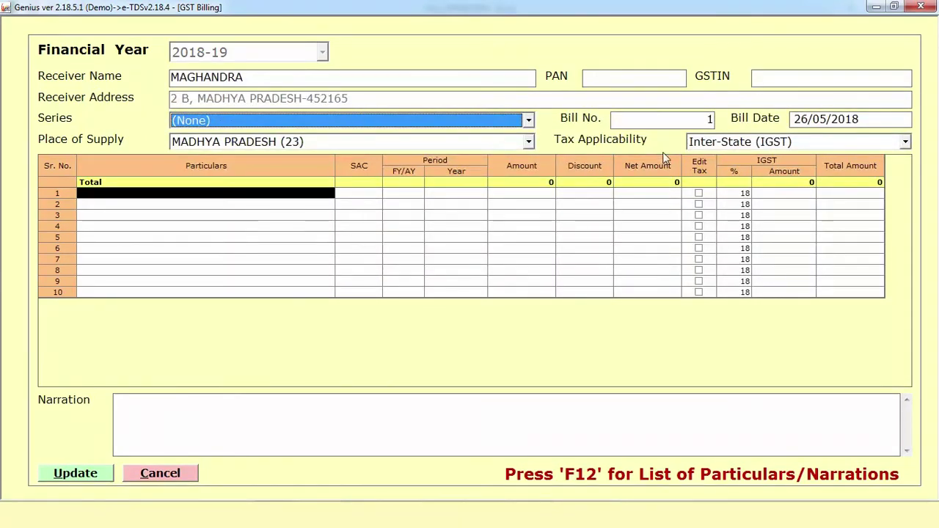
Step: Enter "tds filiing" as the bill's first particular with SAC 998232, Individual tax preparation and planning services
left_click(330, 190)
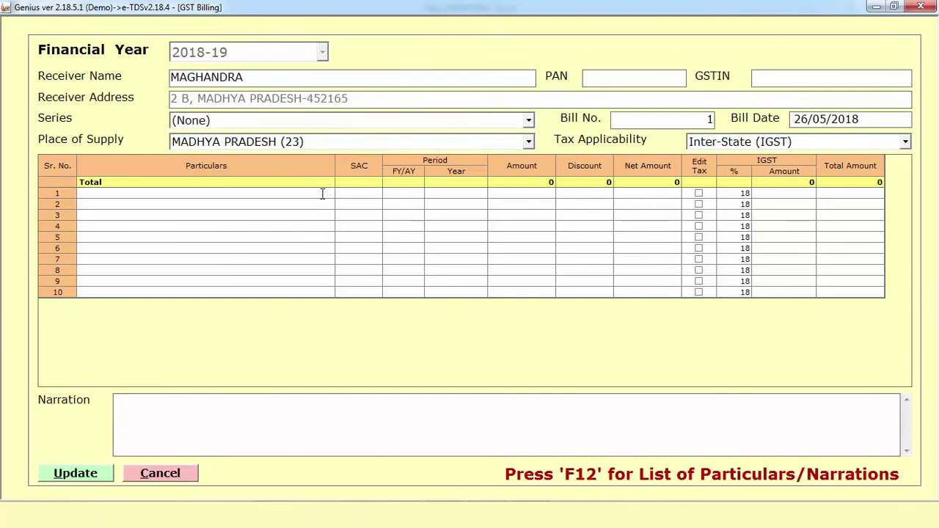
type("tds filiing")
key("Return")
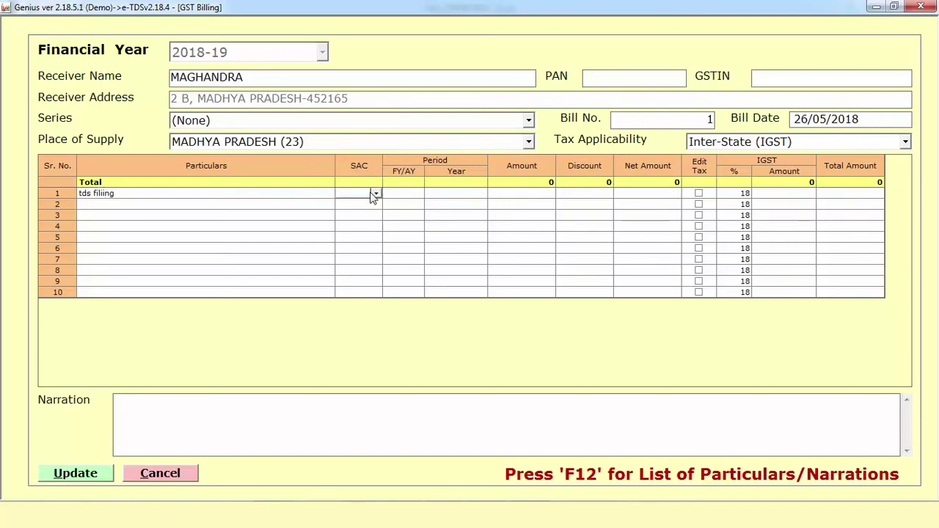
left_click(375, 194)
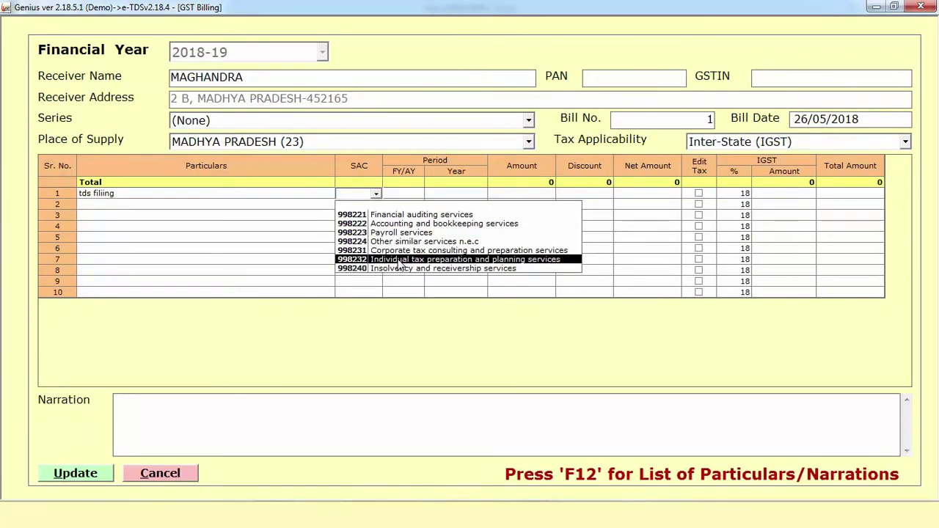
left_click(438, 262)
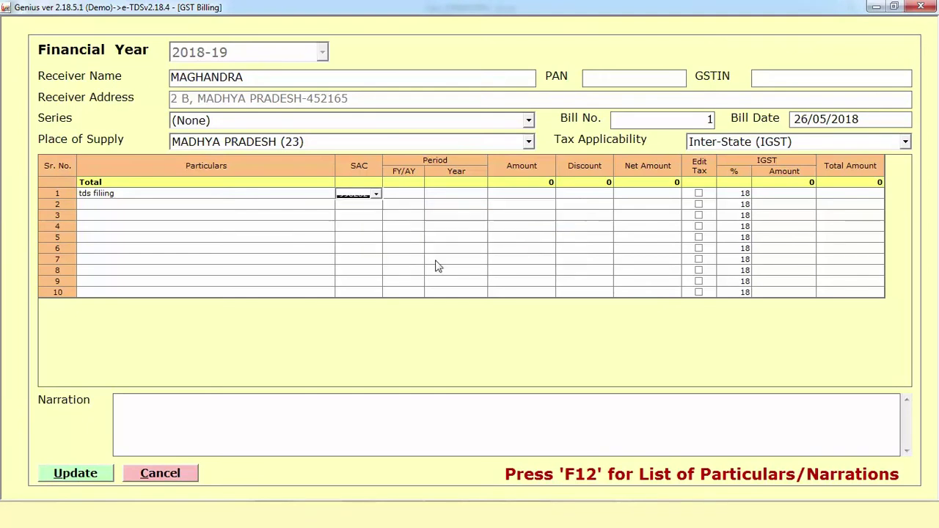
Step: Set the first particular's period to FY 2018-19
left_click(409, 198)
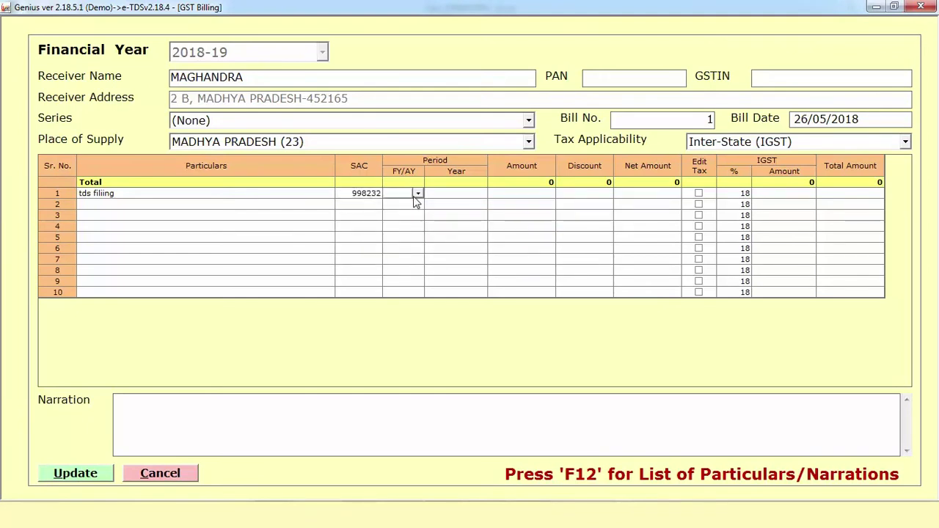
left_click(418, 193)
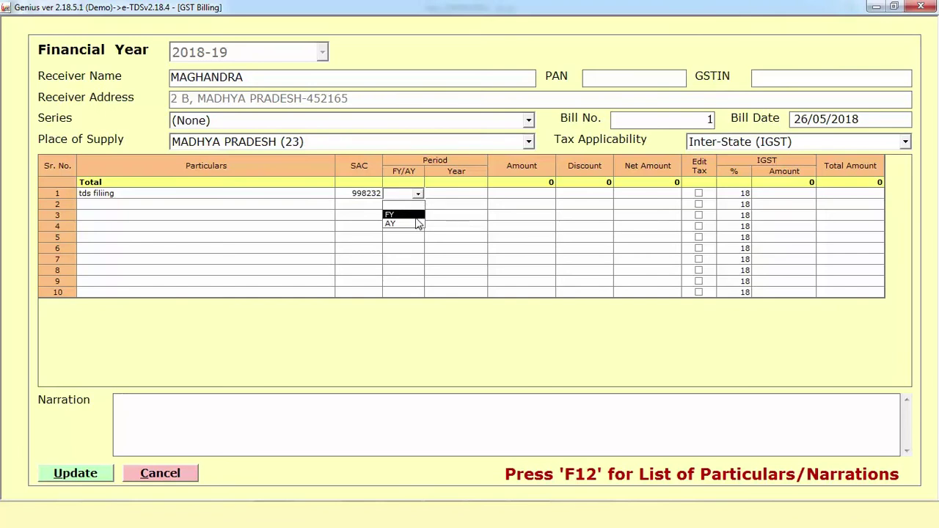
left_click(415, 215)
left_click(470, 193)
left_click(482, 194)
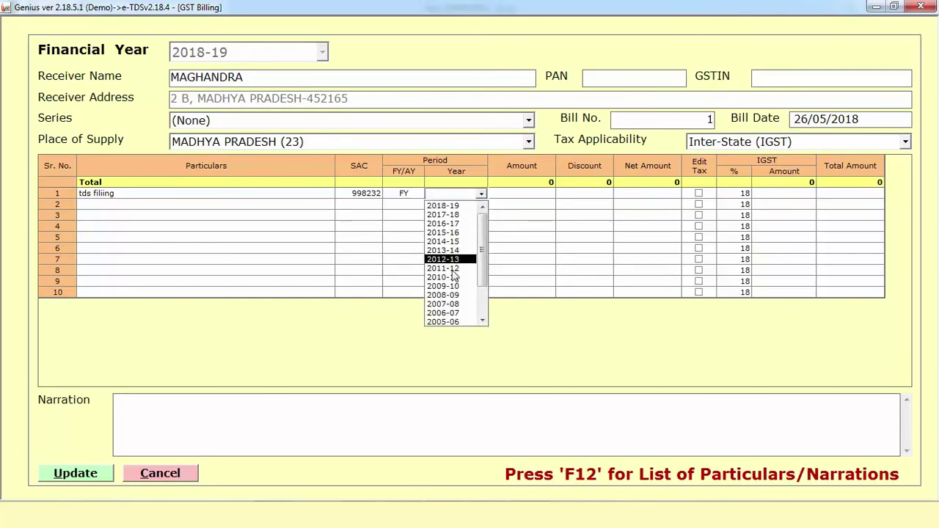
left_click(452, 223)
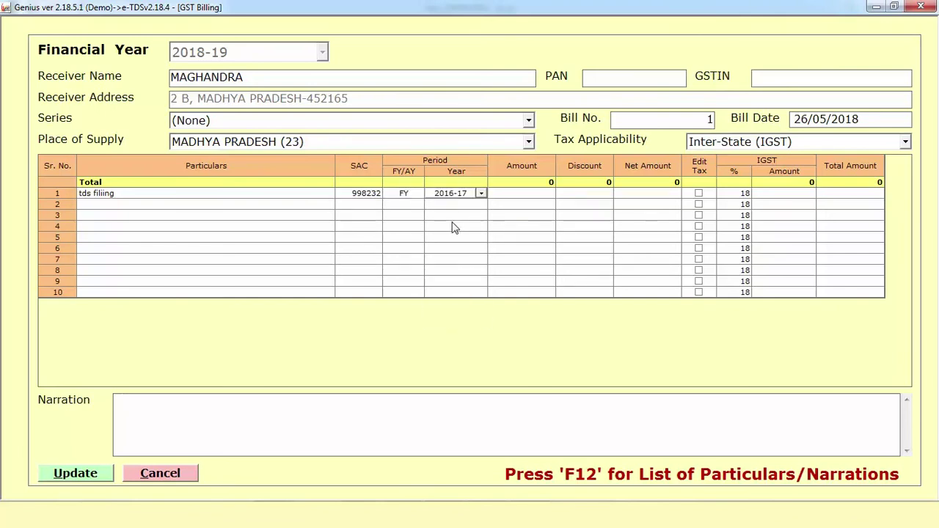
left_click(481, 194)
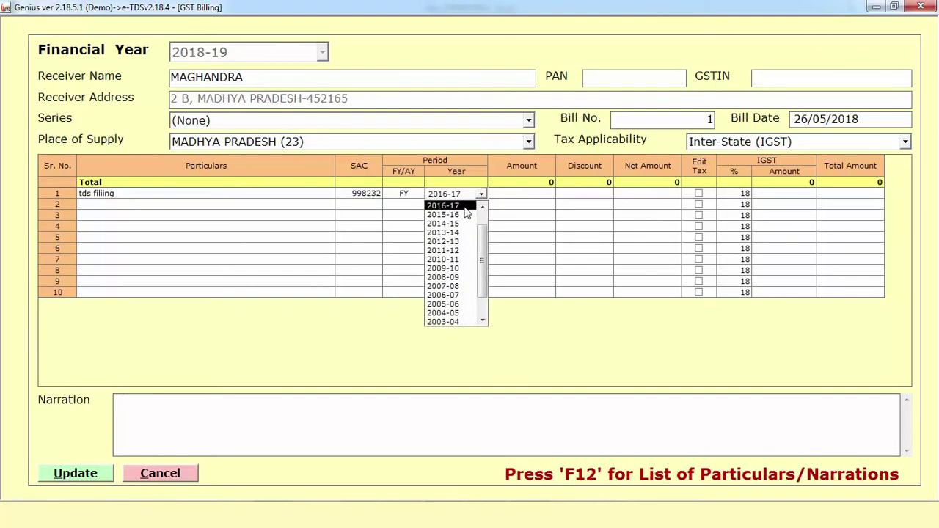
left_click(482, 206)
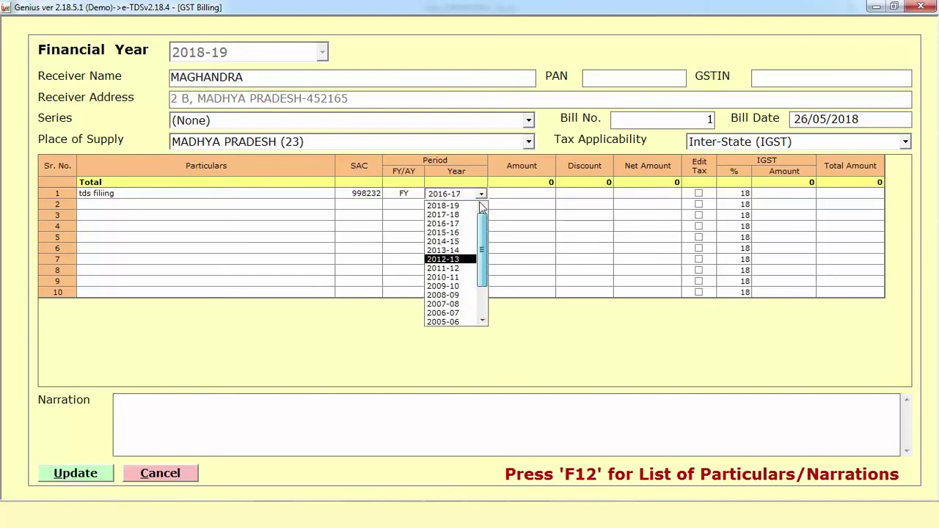
left_click(467, 206)
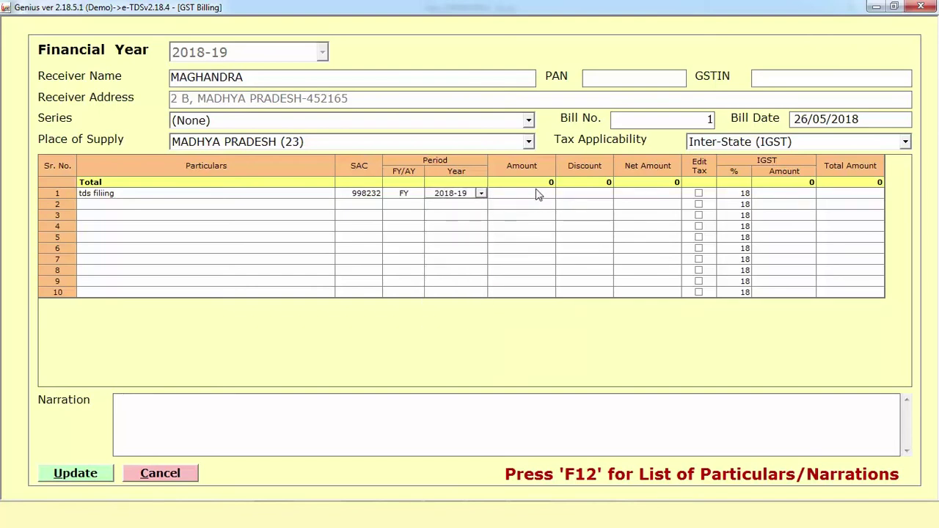
Step: Enter an amount of 25000 and a discount of 500 for the first particular, and save the bill
left_click(539, 192)
type("25")
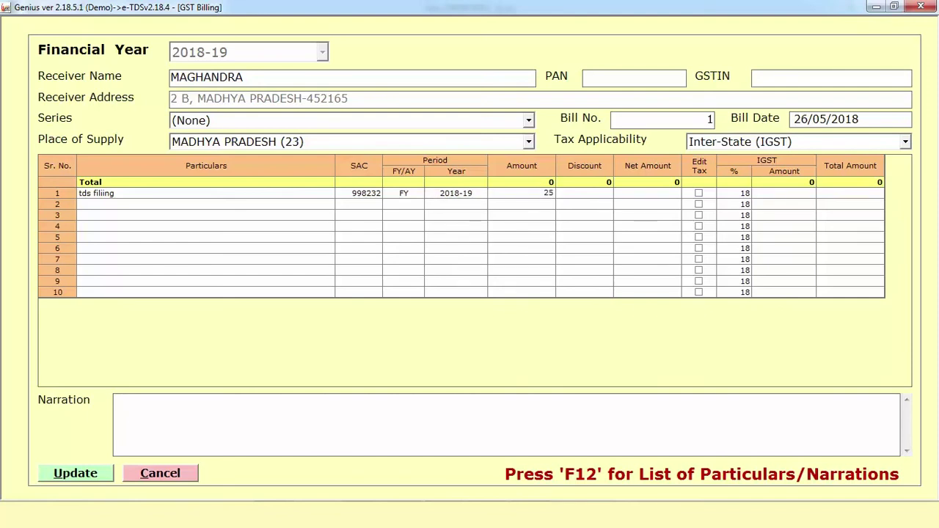
type("000")
left_click(582, 192)
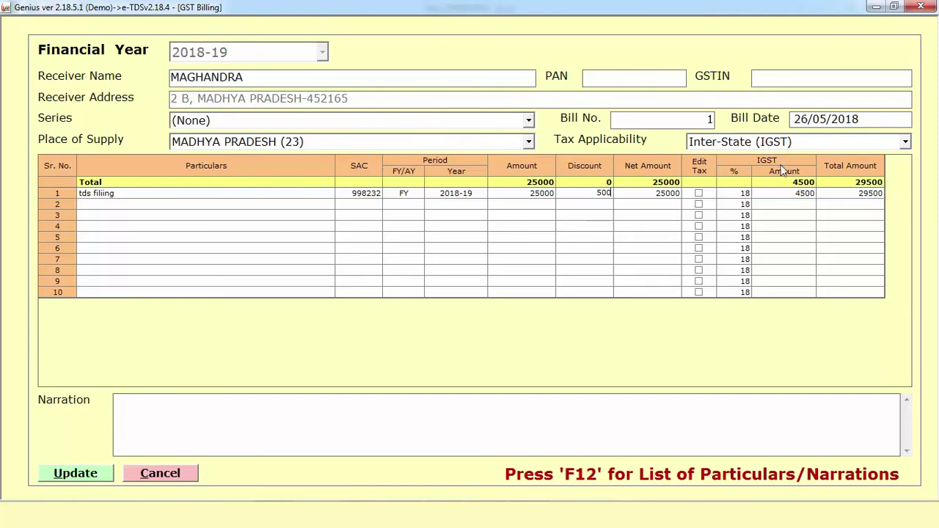
left_click(771, 192)
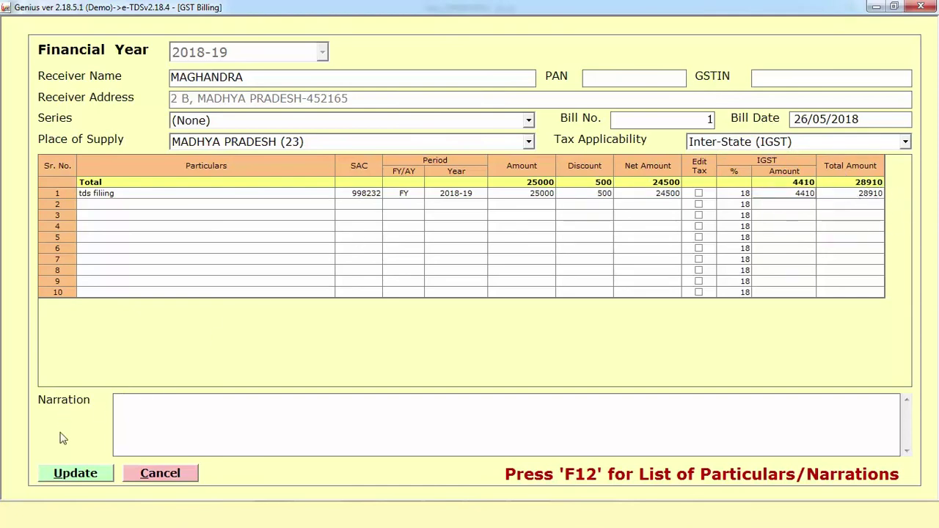
left_click(81, 473)
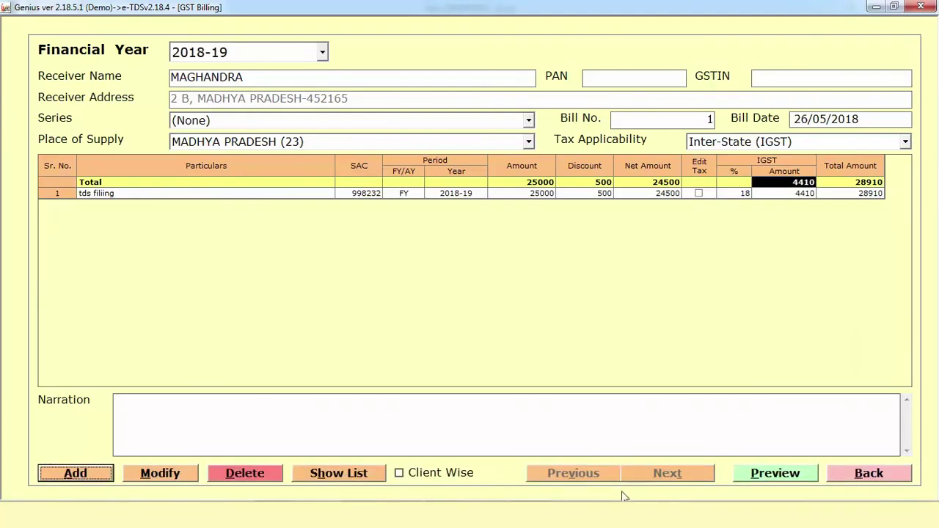
Step: Preview the saved bill as a tax invoice, look over its full layout and close the preview
left_click(767, 472)
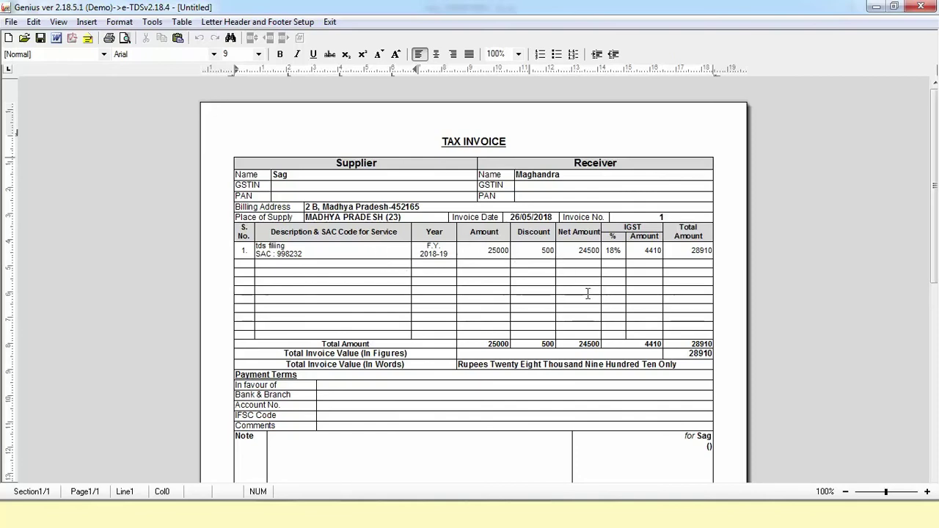
scroll(440, 242, "down", 1)
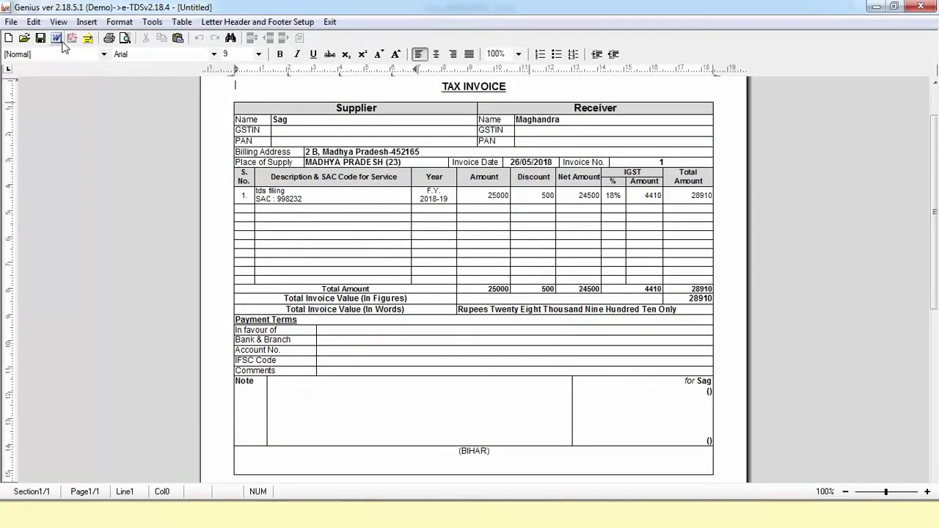
left_click(330, 22)
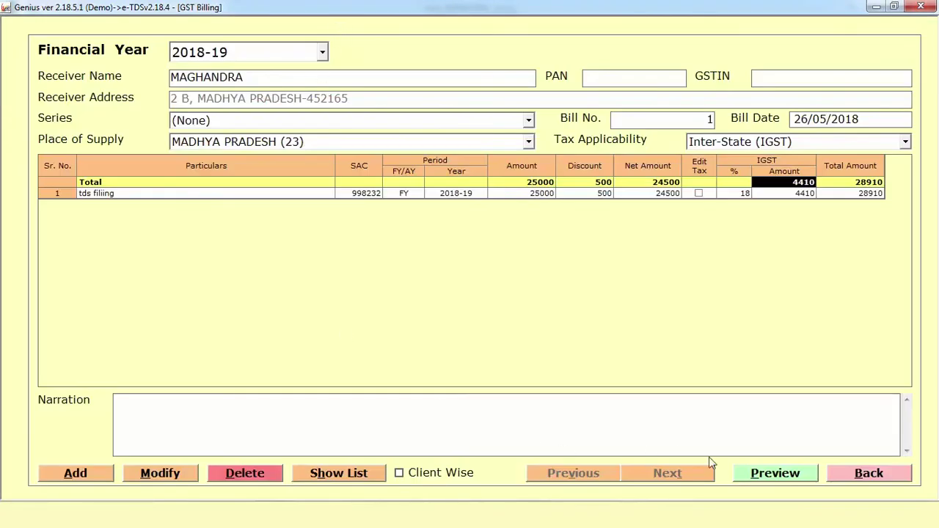
Step: Leave the GST bill, look over the available billing report types, and return to the main menu
left_click(841, 480)
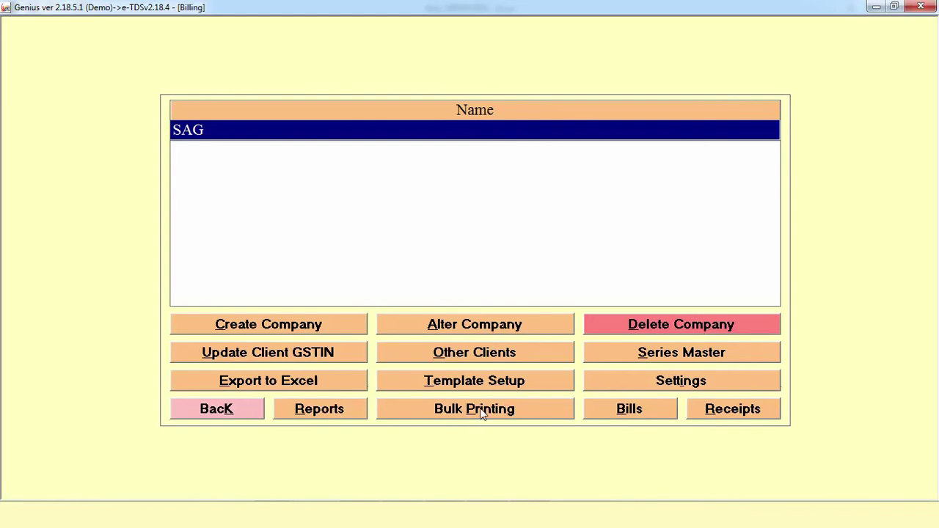
left_click(315, 413)
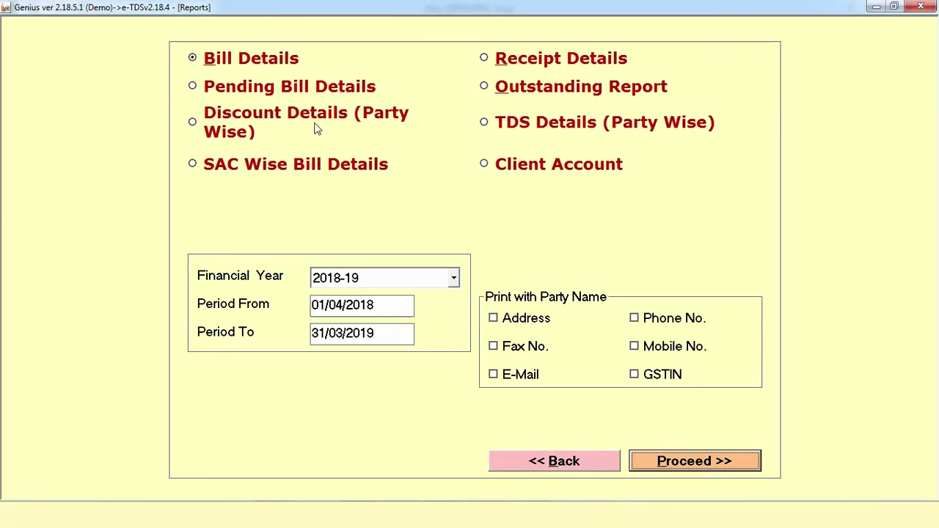
left_click(522, 462)
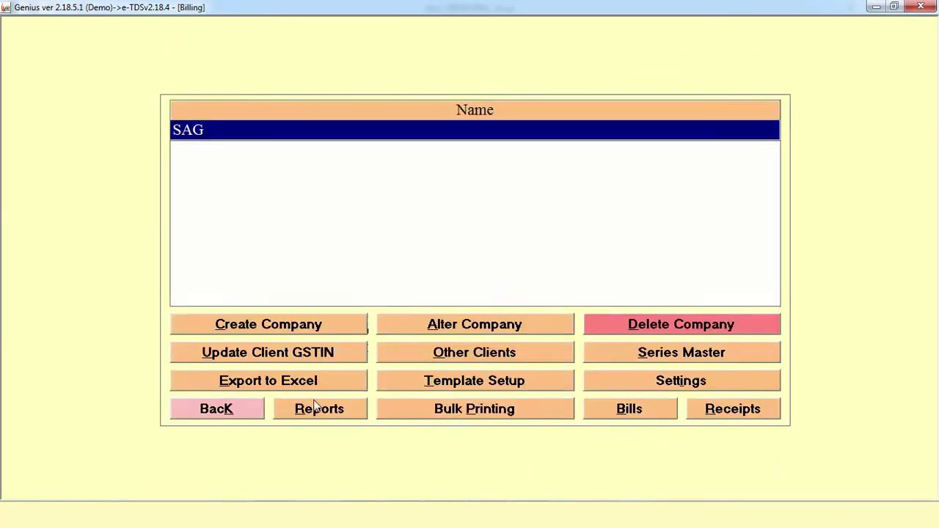
left_click(217, 410)
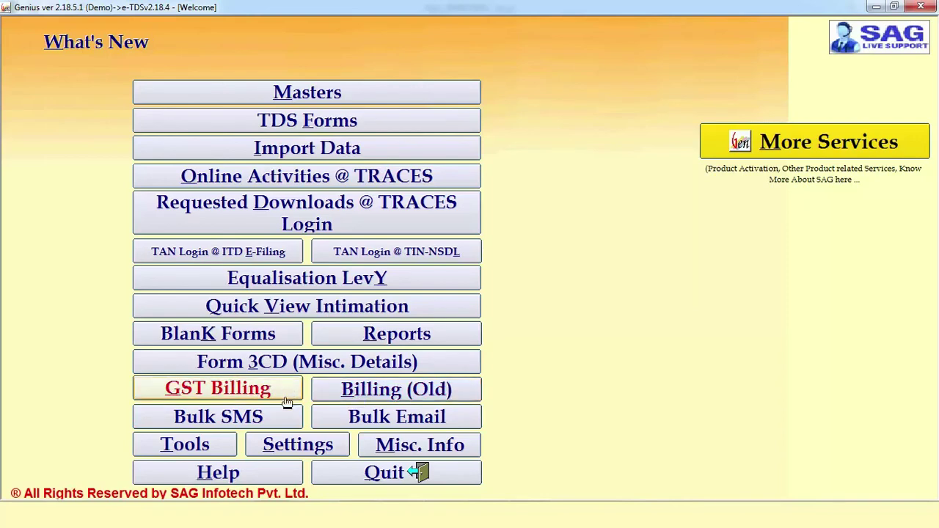
Step: View the data backup tool, exit it without backing up, and look over the other available tools
left_click(198, 456)
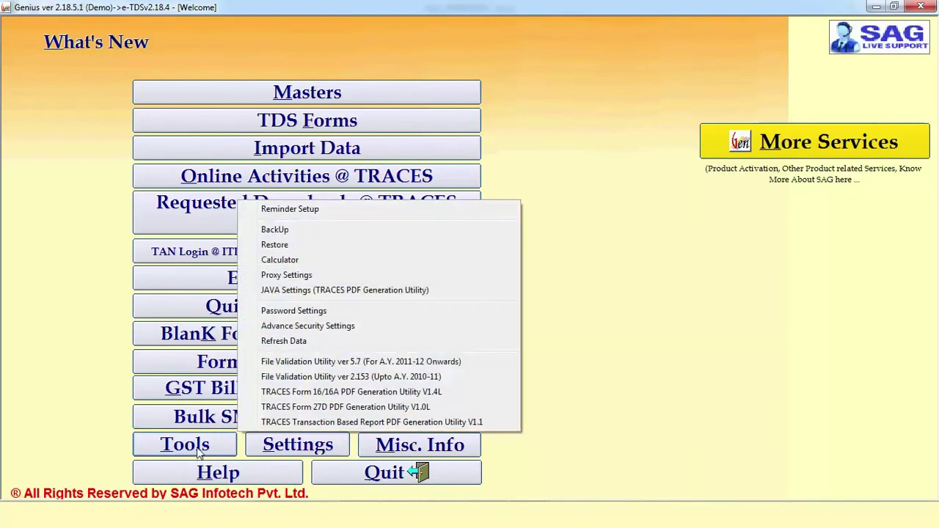
left_click(316, 240)
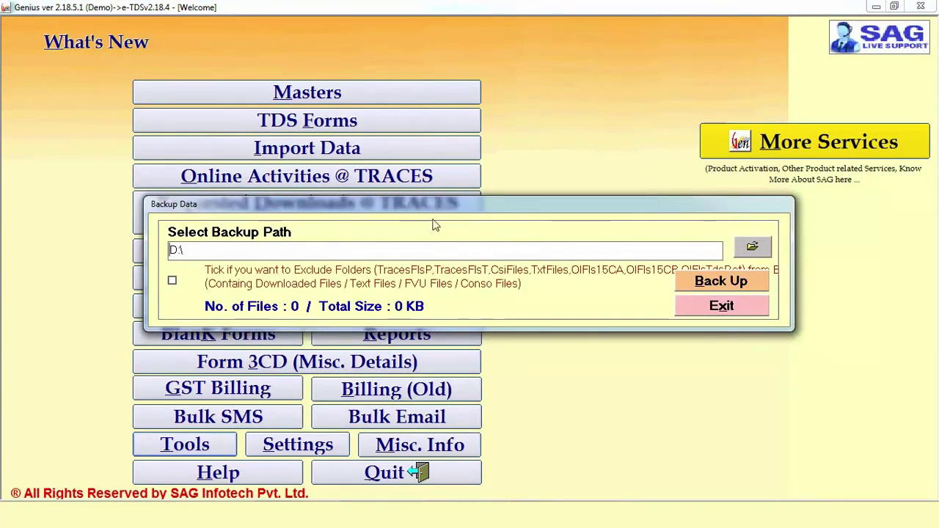
left_click(726, 308)
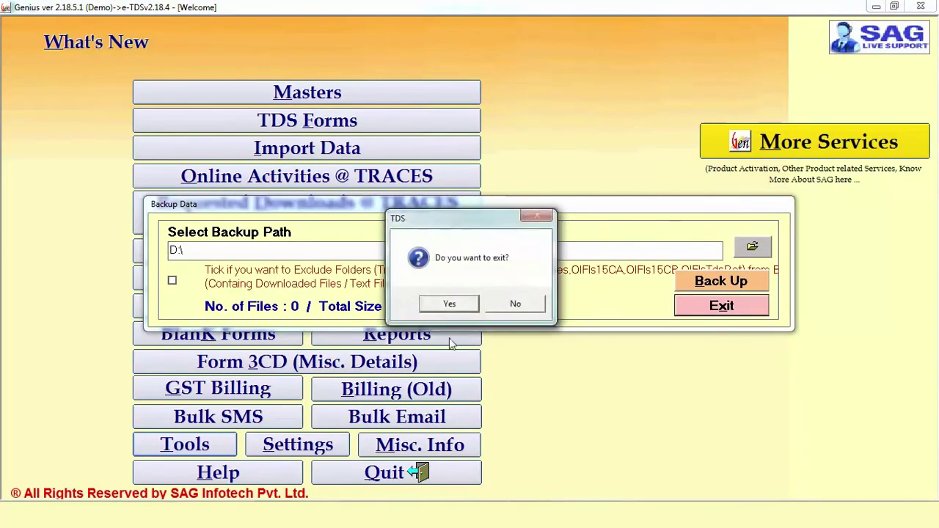
left_click(449, 304)
left_click(170, 444)
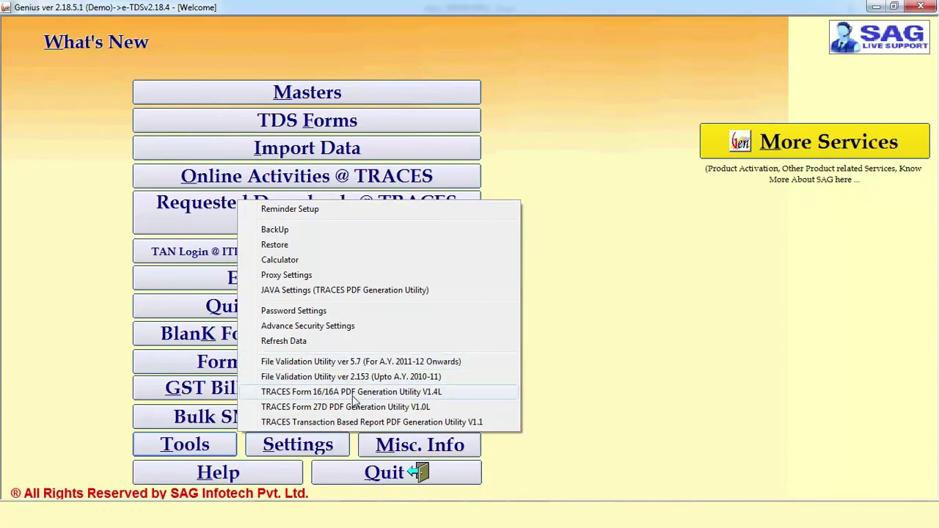
left_click(633, 342)
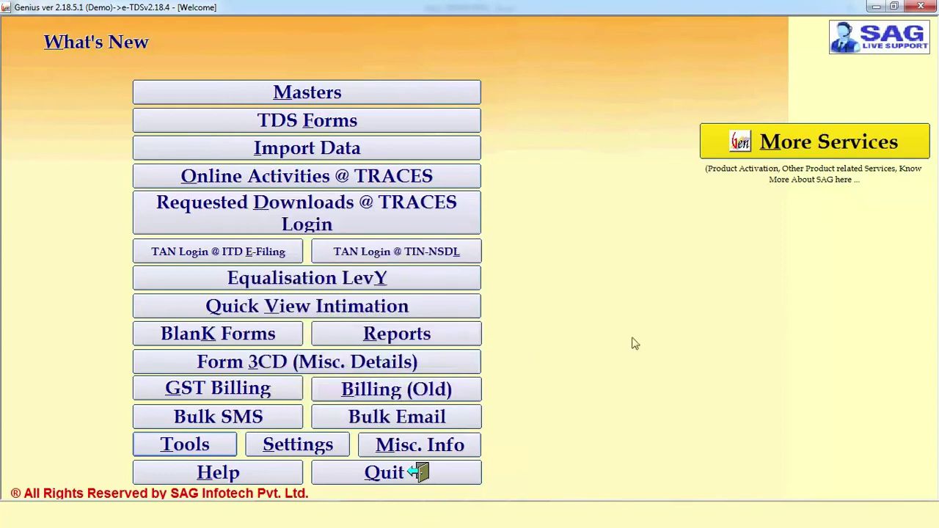
Step: View the administrator password and printer settings without changing them, and look over the miscellaneous information lookups
left_click(334, 451)
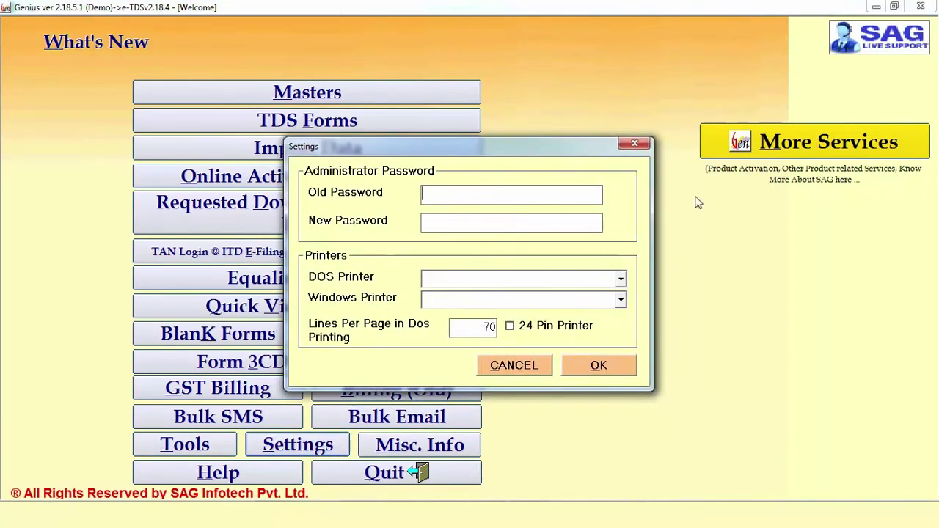
left_click(644, 149)
left_click(401, 445)
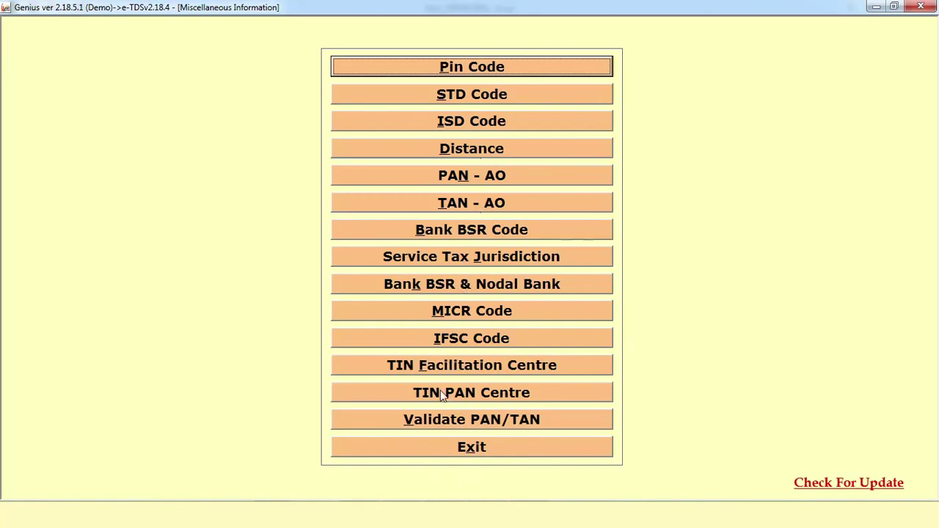
left_click(435, 449)
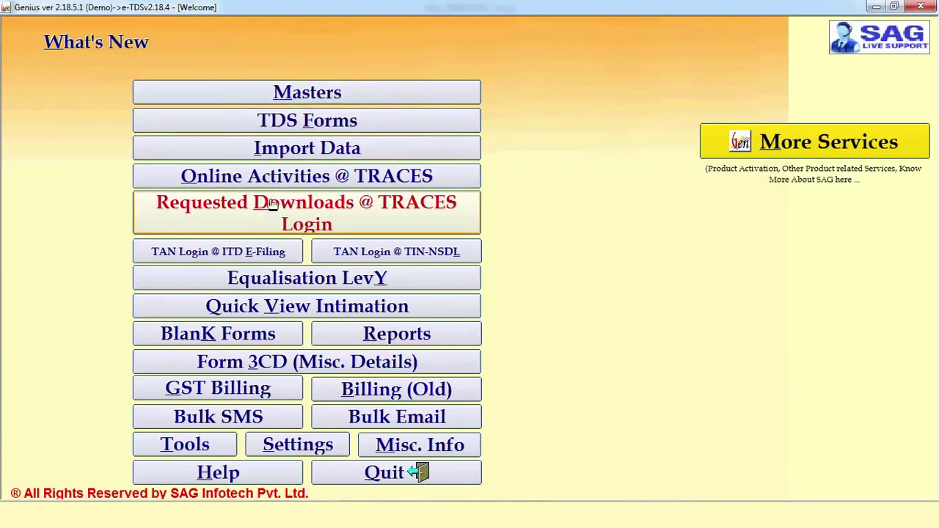
Step: View the built-in help, close it, and quit the program
left_click(218, 475)
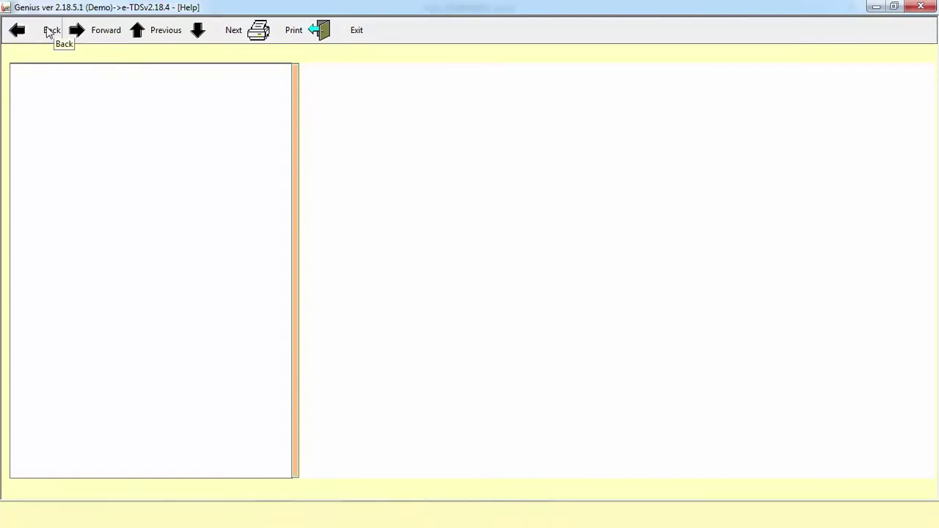
left_click(318, 32)
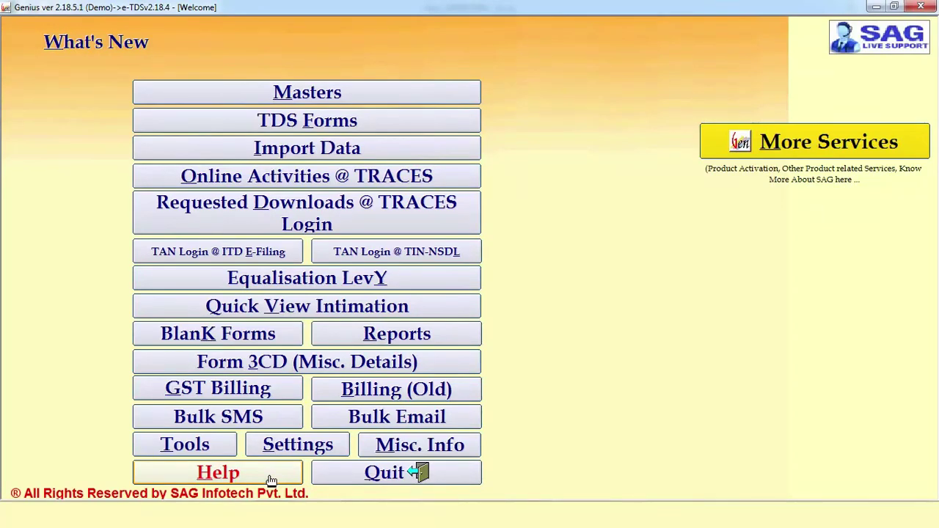
left_click(337, 476)
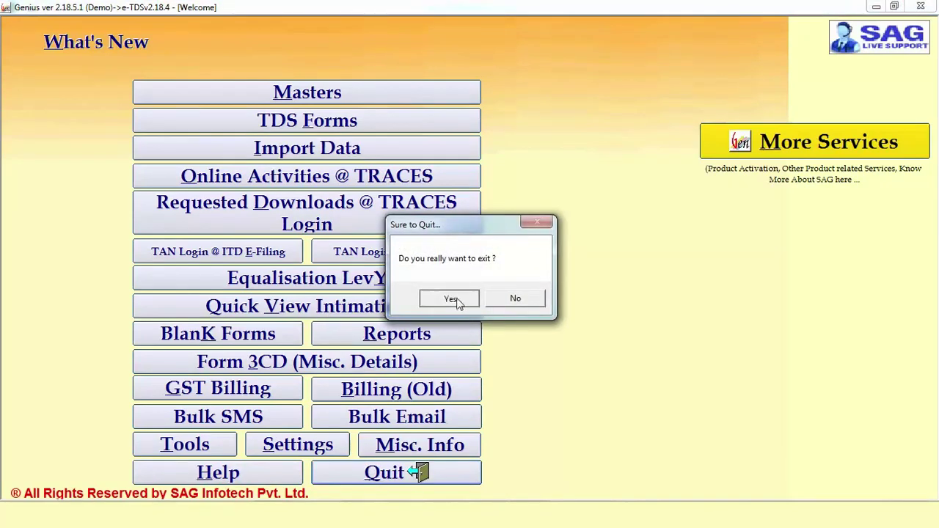